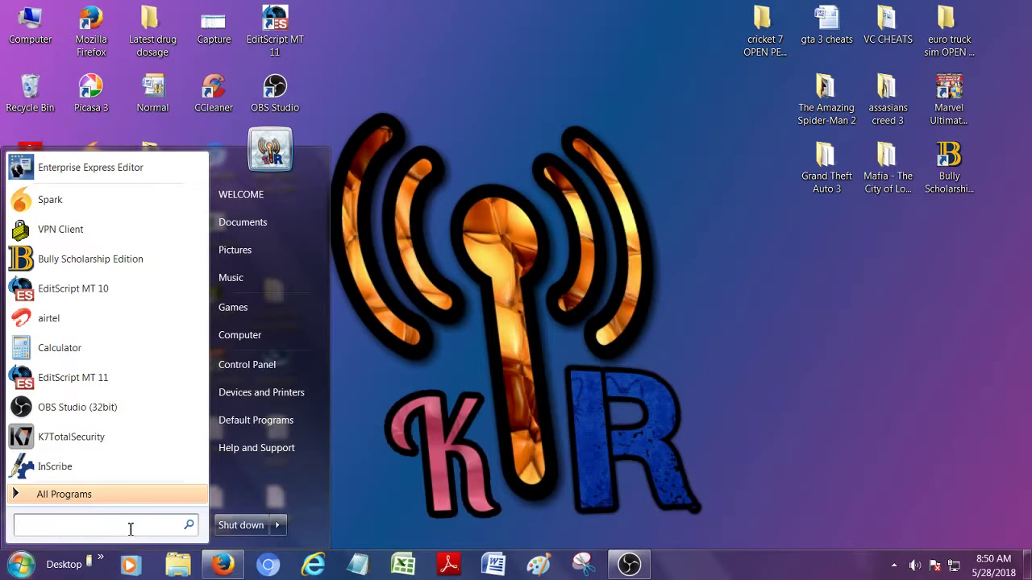
# Step: Search the computer for "snipping" and open the Snipping Tool
pyautogui.write('sni')
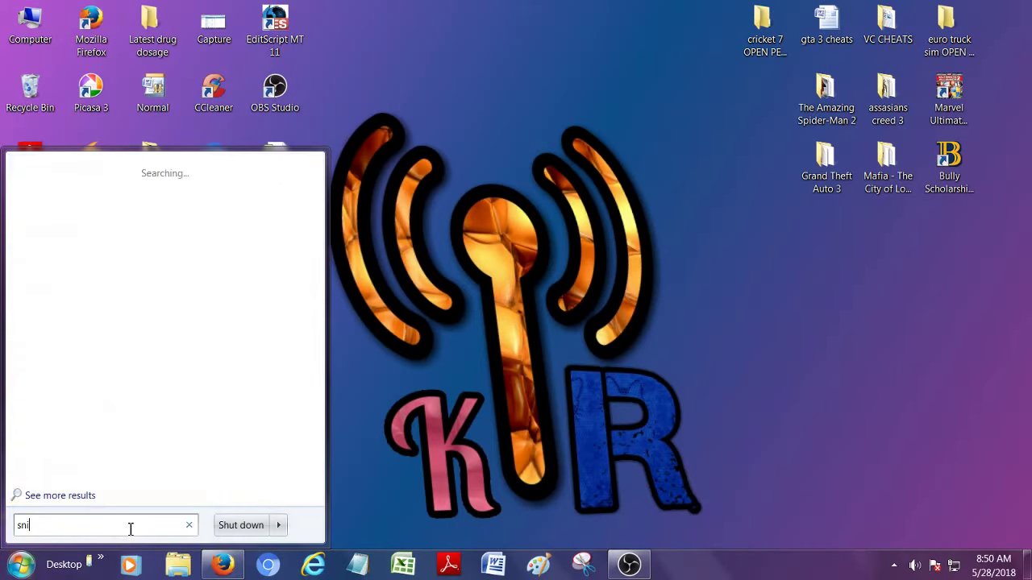
pyautogui.write('pping')
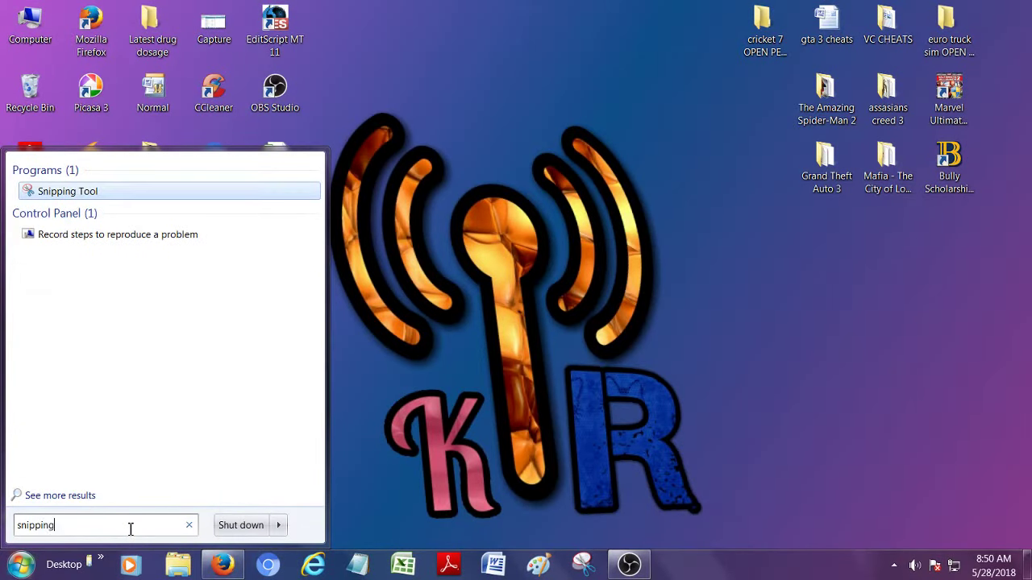
pyautogui.click(145, 200)
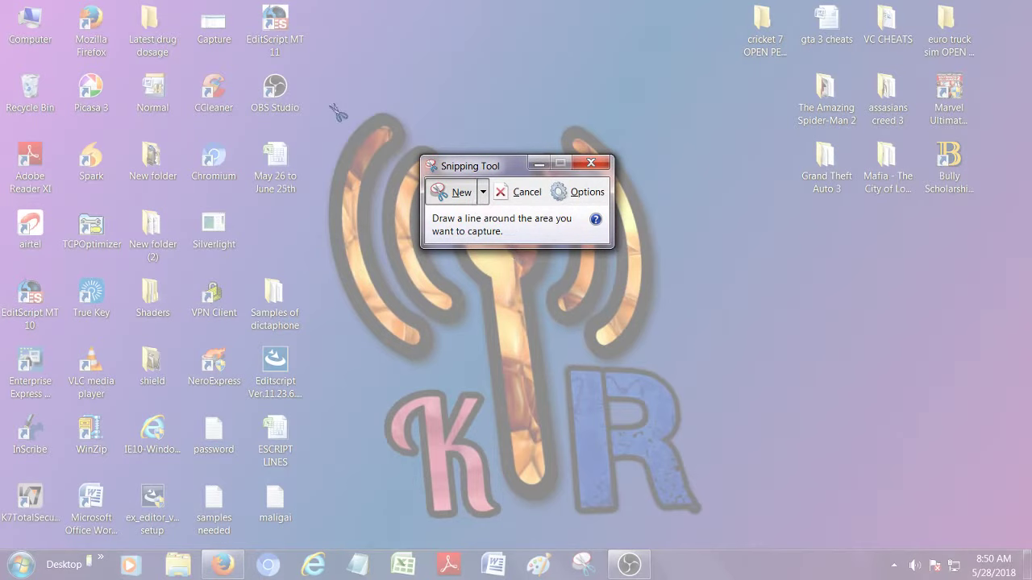
# Step: Capture a free-form snip around the K R microphone logo on the desktop wallpaper and look over the captured image
pyautogui.moveTo(341, 90); pyautogui.dragTo(342, 165)
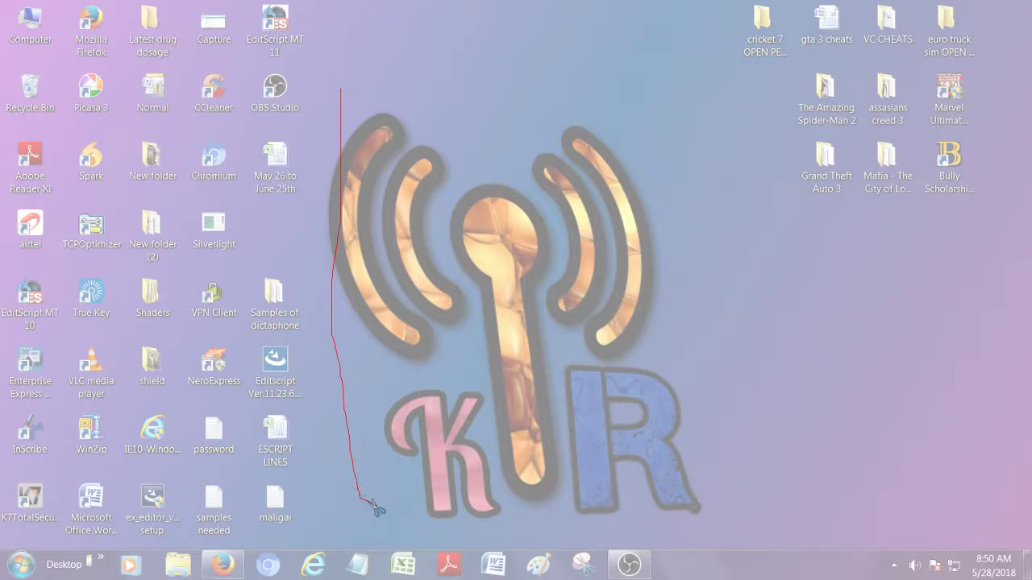
pyautogui.moveTo(501, 540); pyautogui.dragTo(589, 542)
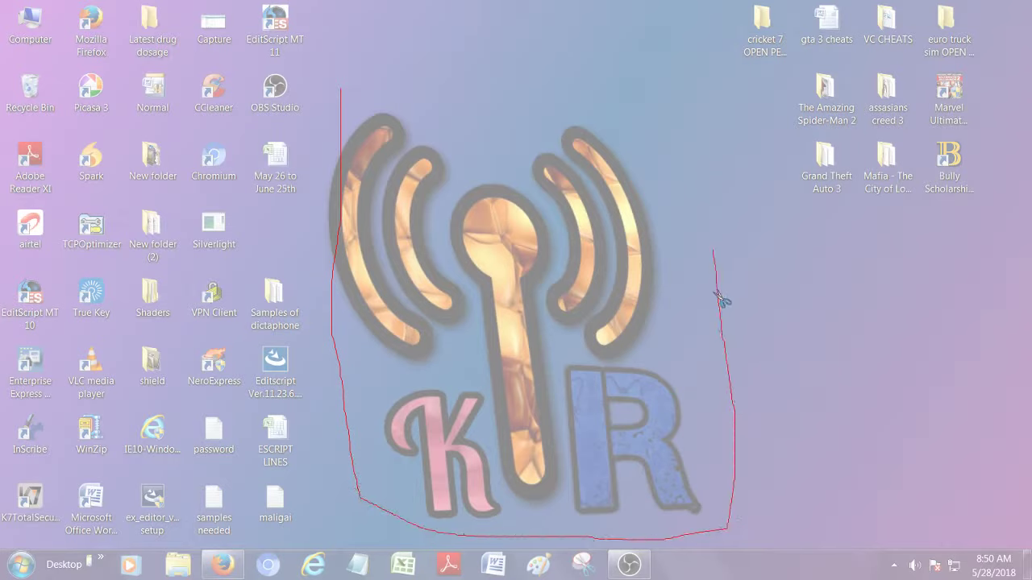
pyautogui.moveTo(616, 108); pyautogui.dragTo(479, 101)
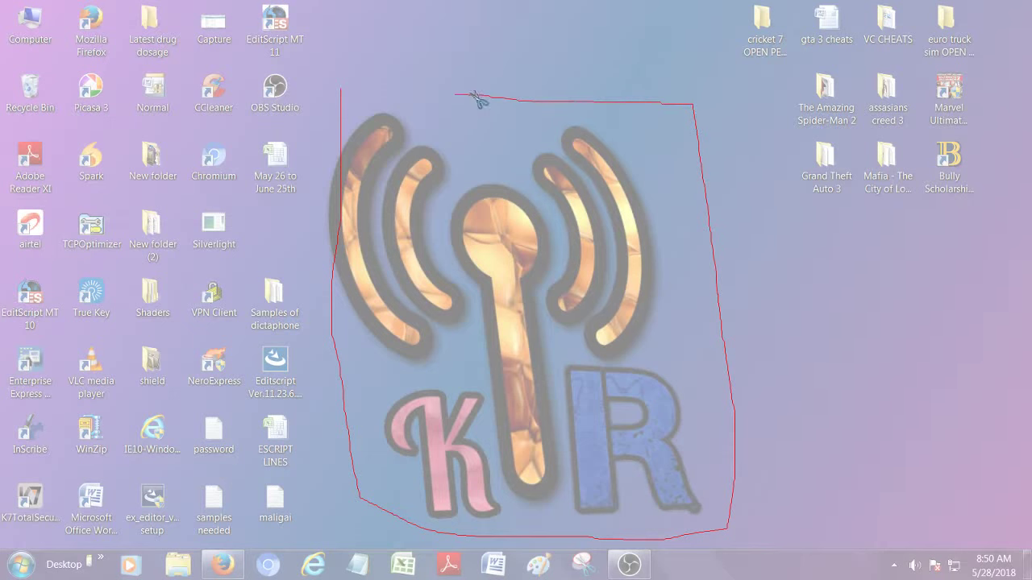
pyautogui.moveTo(343, 94); pyautogui.dragTo(346, 95)
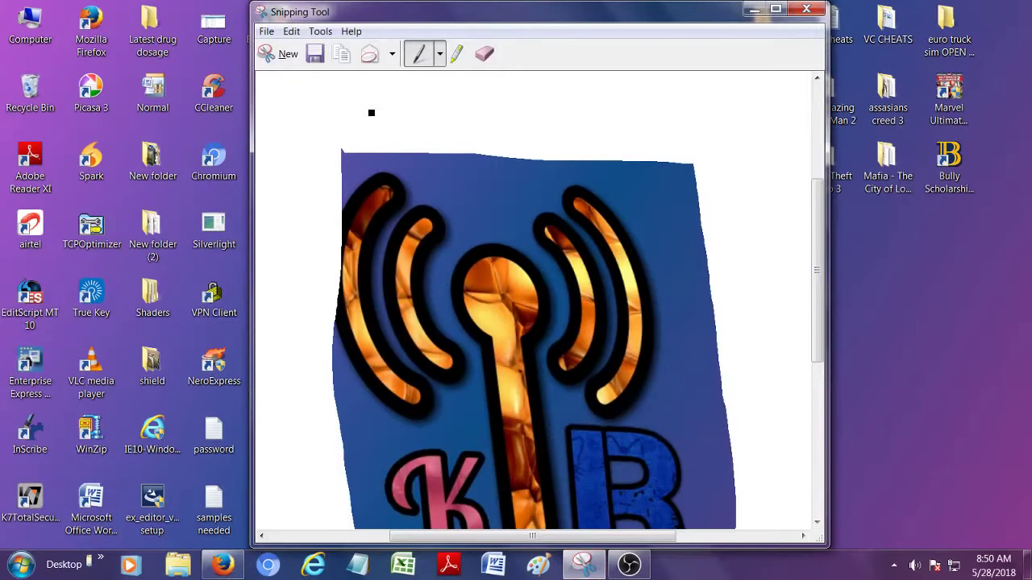
pyautogui.scroll(-2, 571, 258)
pyautogui.scroll(1, 572, 258)
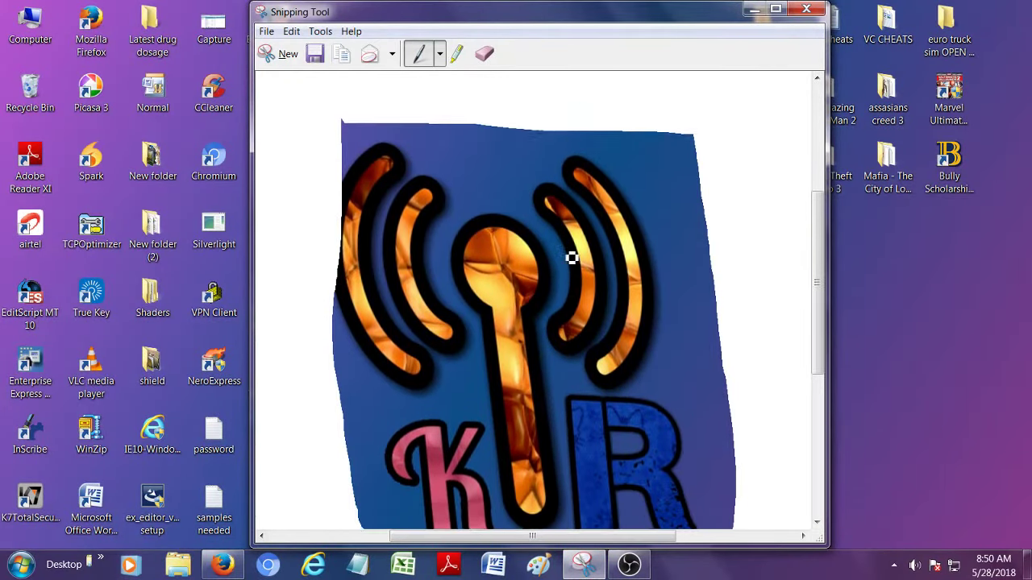
pyautogui.scroll(-2, 572, 258)
pyautogui.scroll(1, 571, 258)
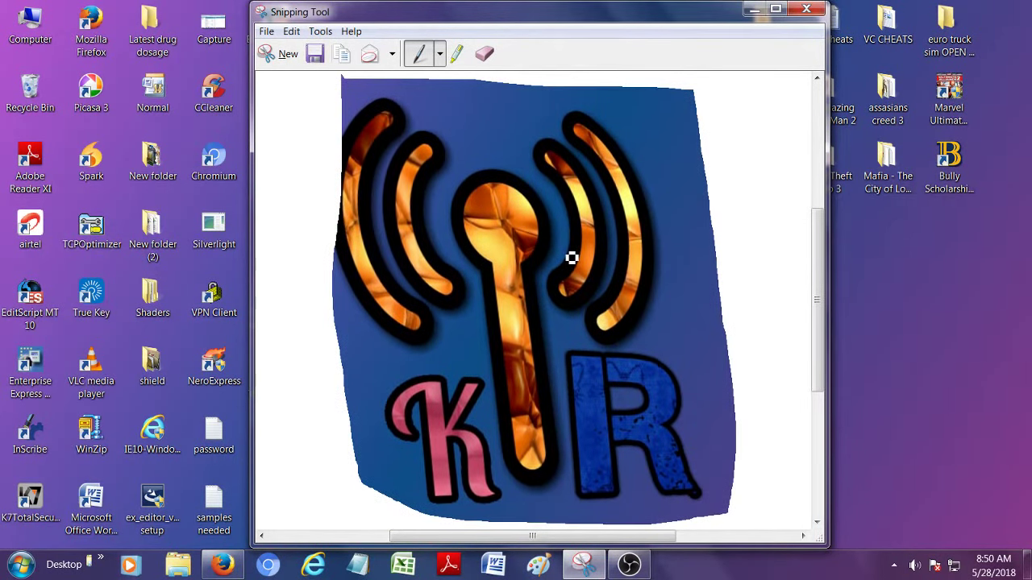
pyautogui.scroll(1, 571, 258)
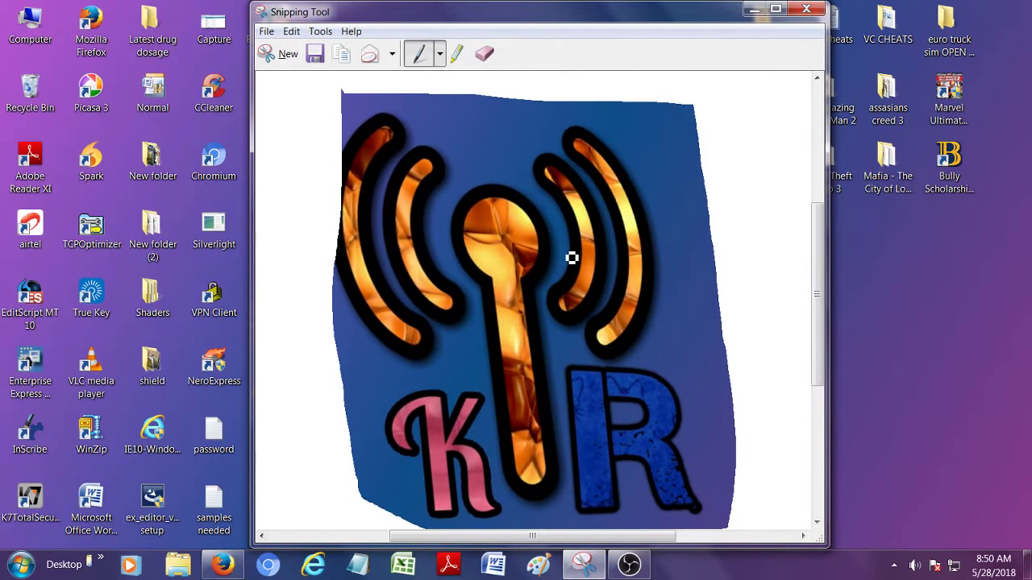
# Step: Save the free-form snip to the Desktop as a PNG file named k
pyautogui.click(319, 54)
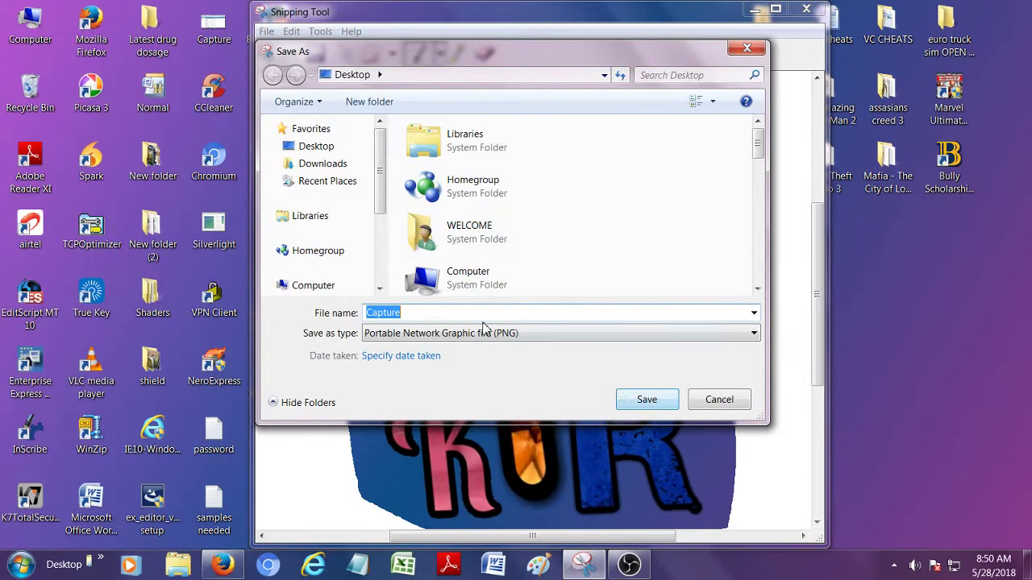
pyautogui.write('k')
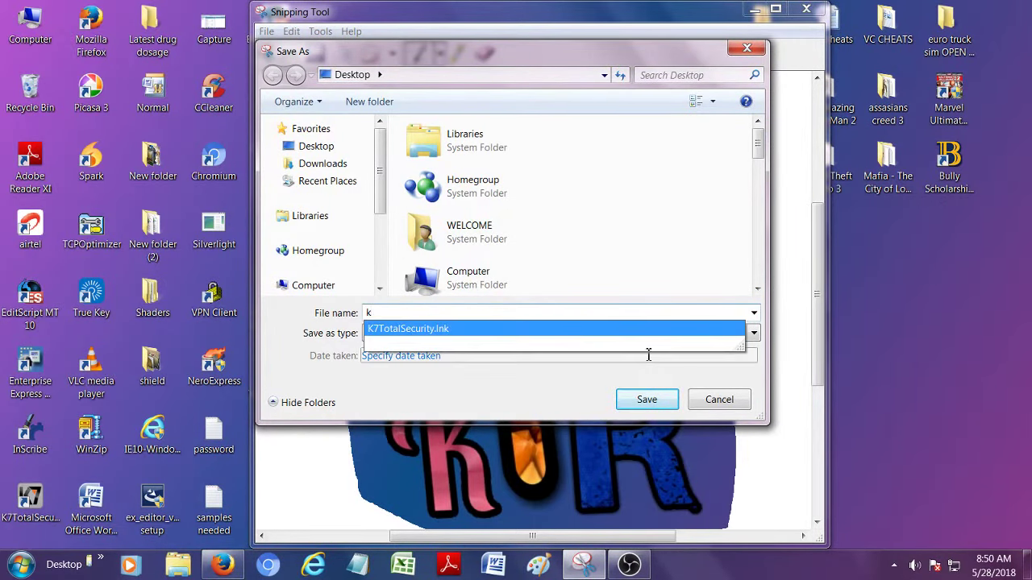
pyautogui.click(667, 403)
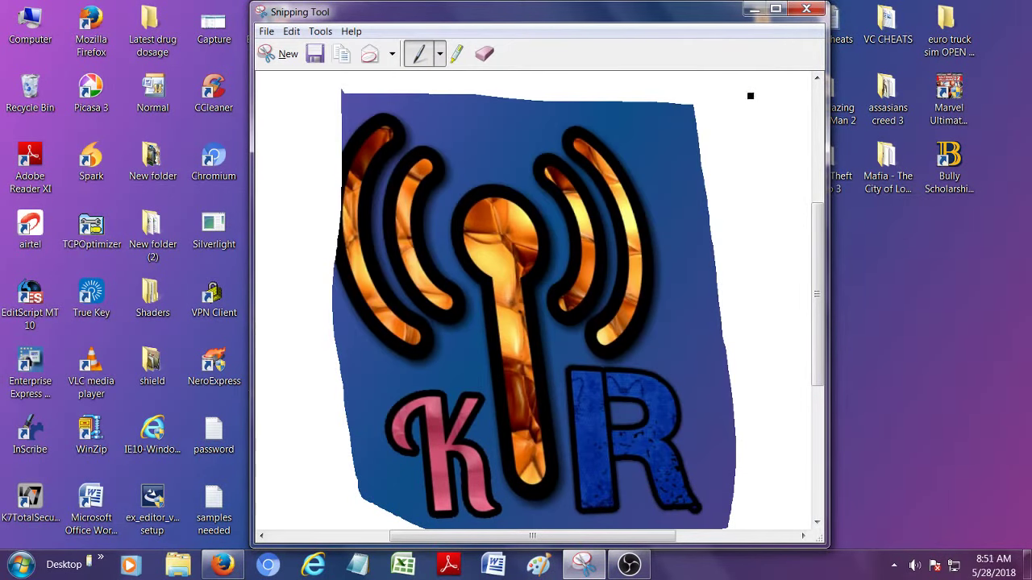
# Step: Close the Snipping Tool and view the saved image k from the desktop in the photo viewer
pyautogui.click(805, 10)
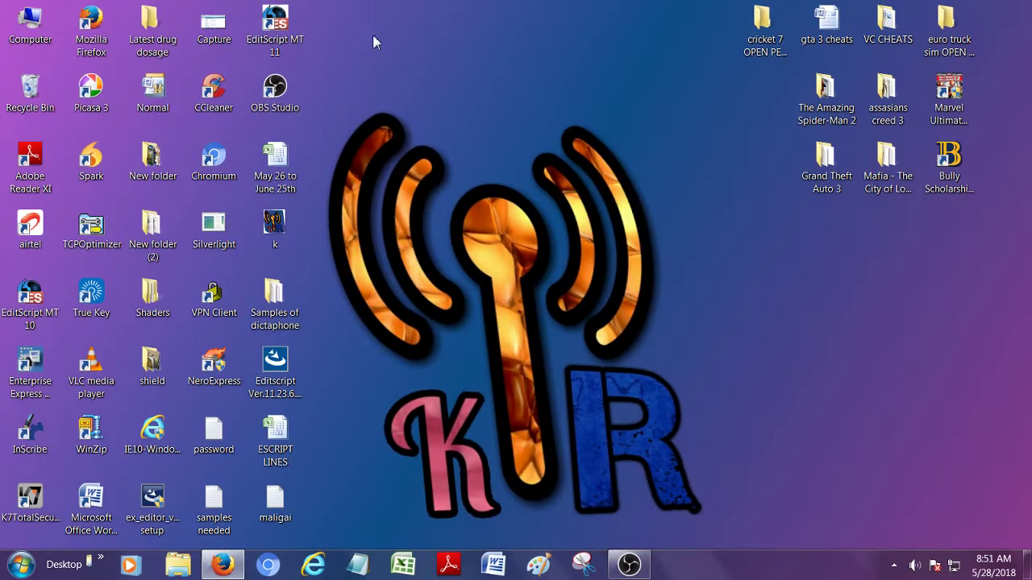
pyautogui.doubleClick(276, 228)
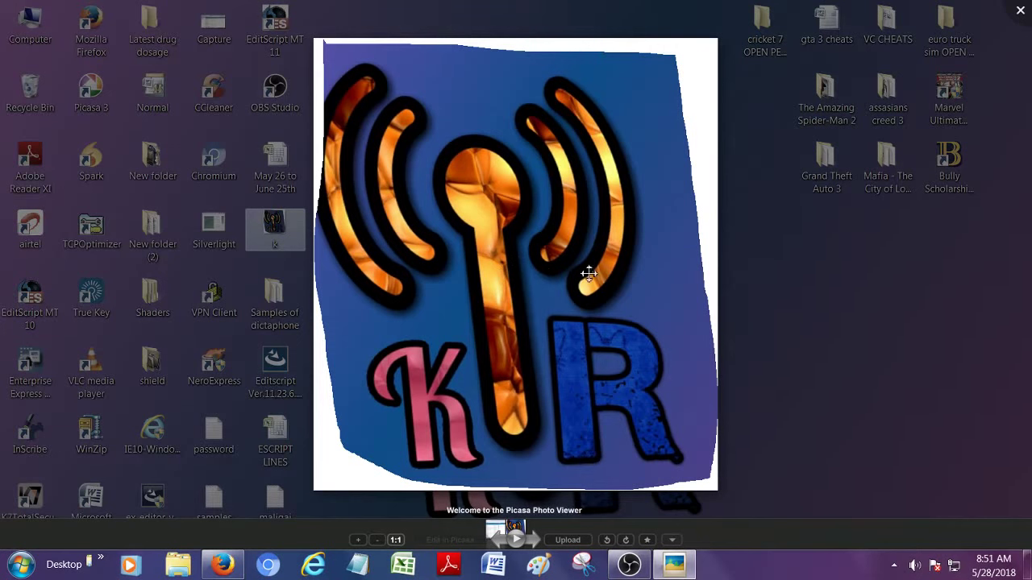
pyautogui.click(731, 291)
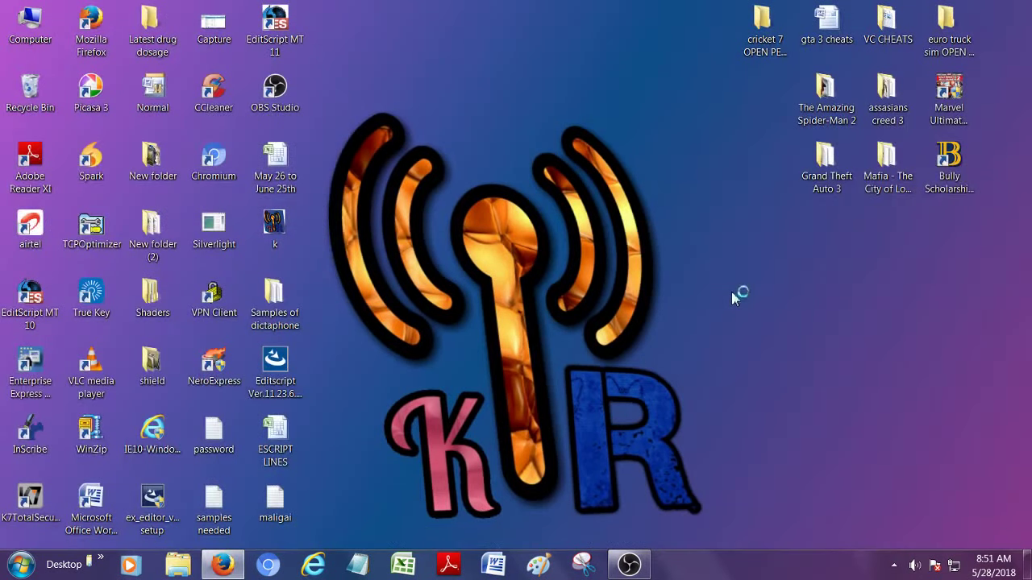
# Step: Reopen the Snipping Tool, capture a rectangular snip of the wallpaper logo, and close it without saving
pyautogui.click(597, 569)
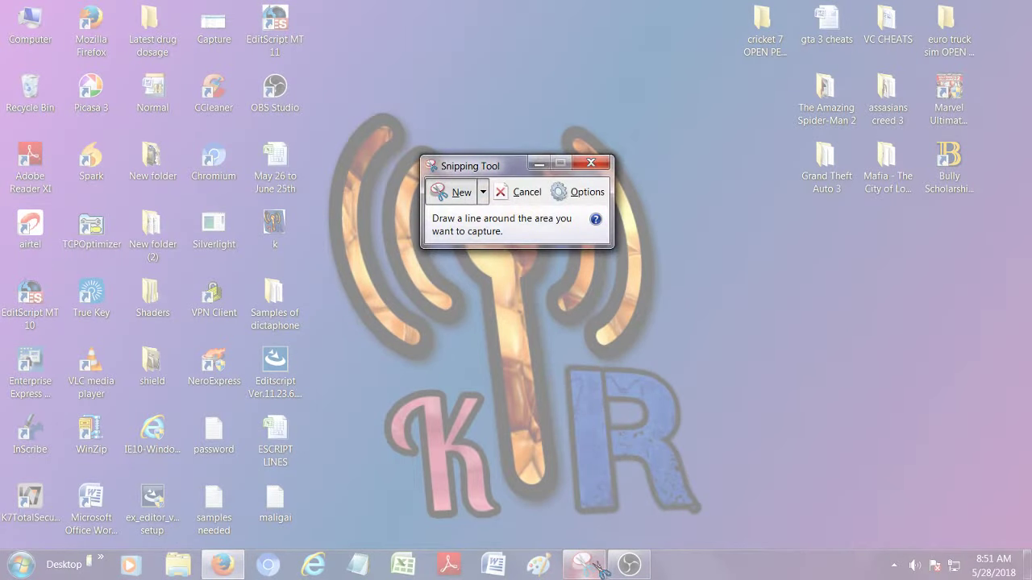
pyautogui.click(482, 193)
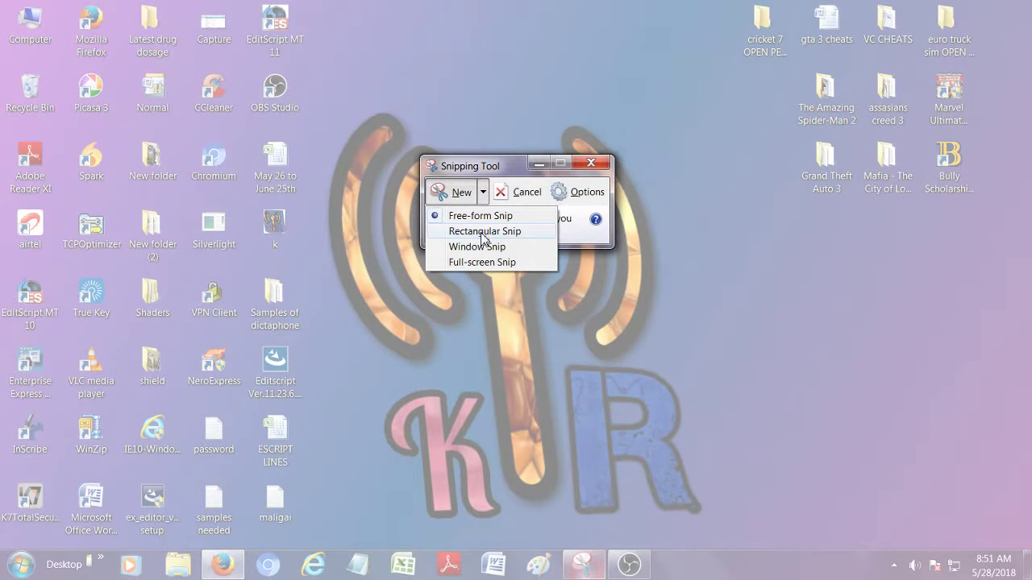
pyautogui.click(479, 234)
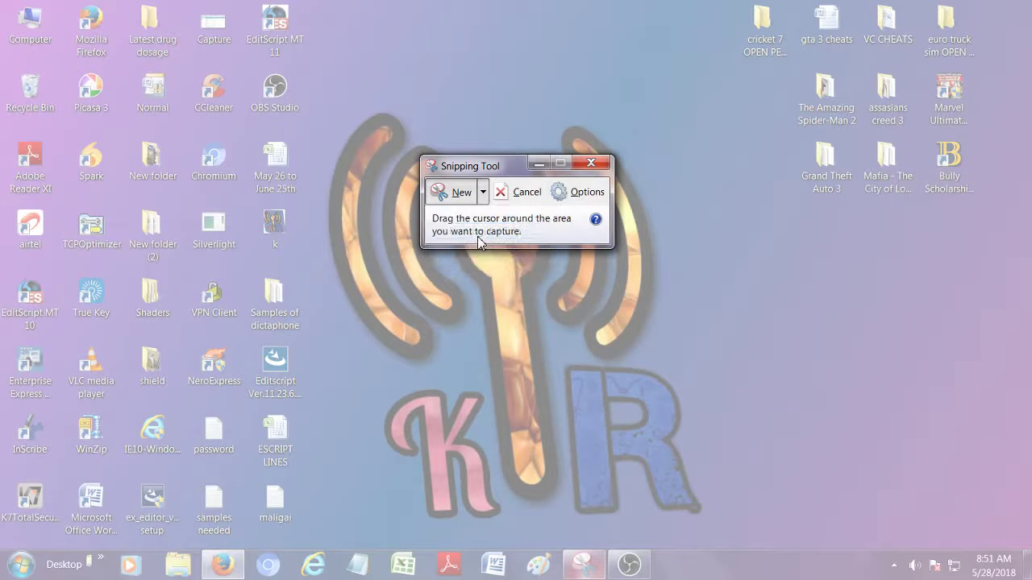
pyautogui.moveTo(360, 95); pyautogui.dragTo(706, 539)
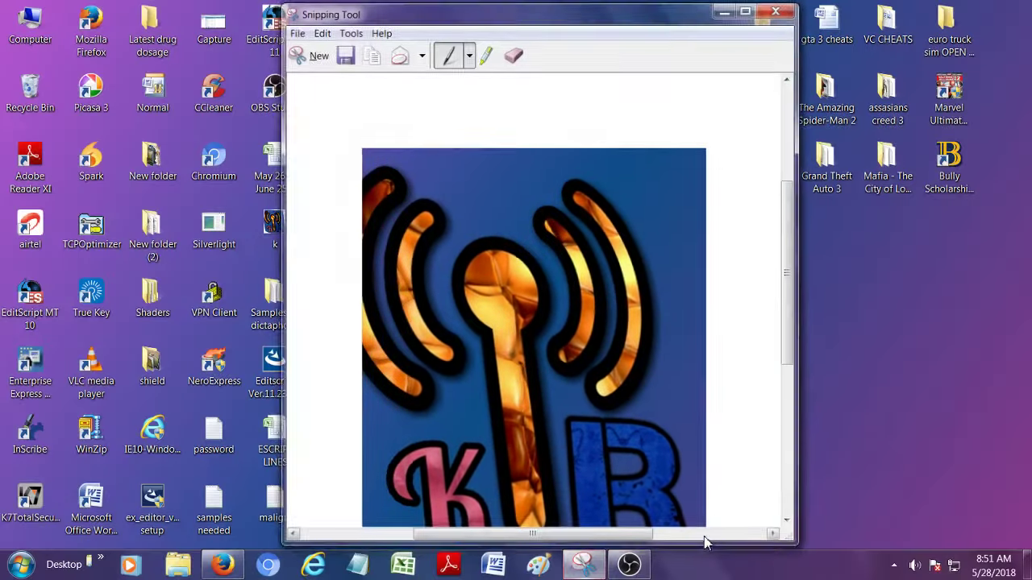
pyautogui.scroll(-3, 611, 358)
pyautogui.scroll(-3, 611, 358)
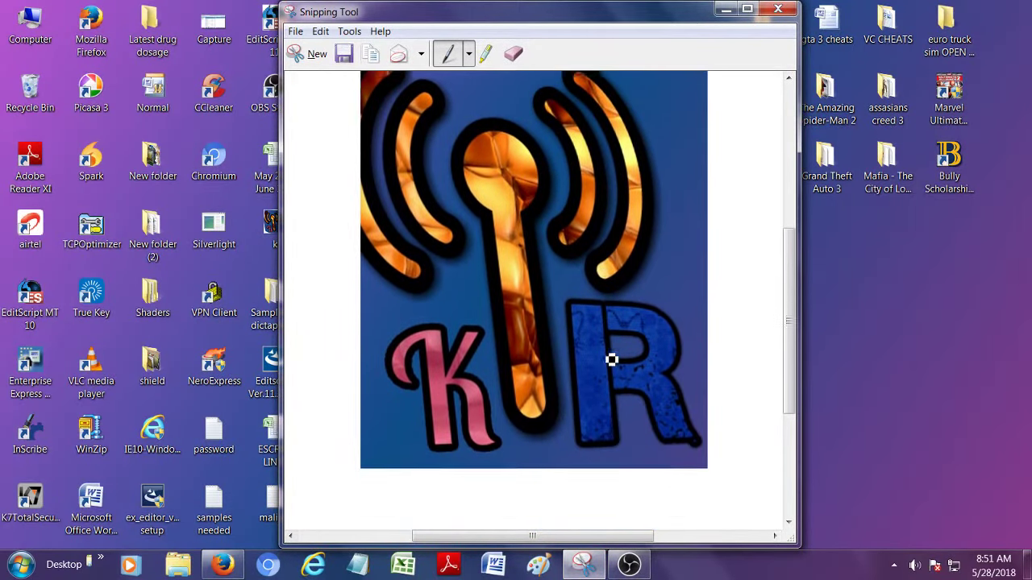
pyautogui.scroll(2, 612, 359)
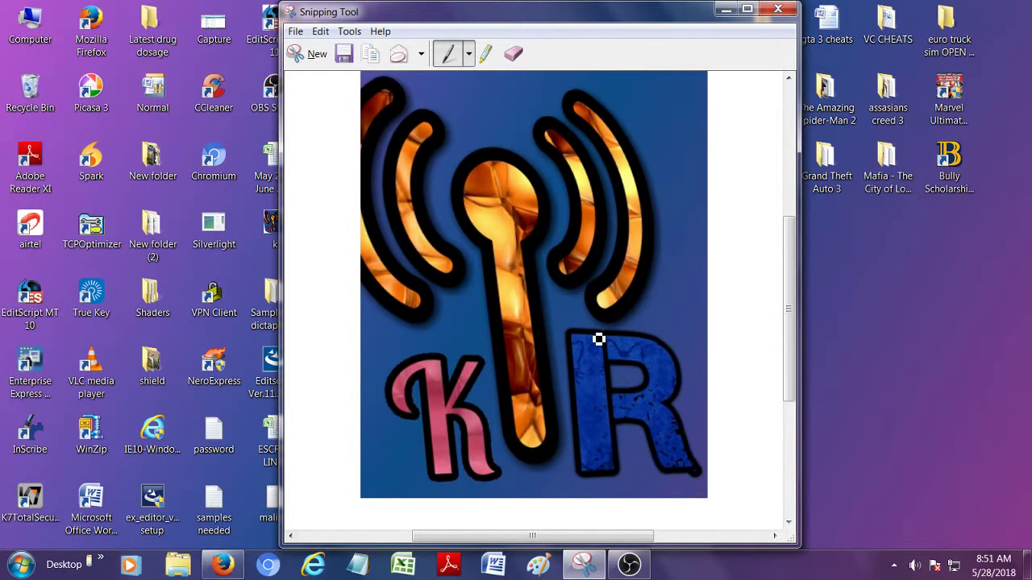
pyautogui.click(785, 11)
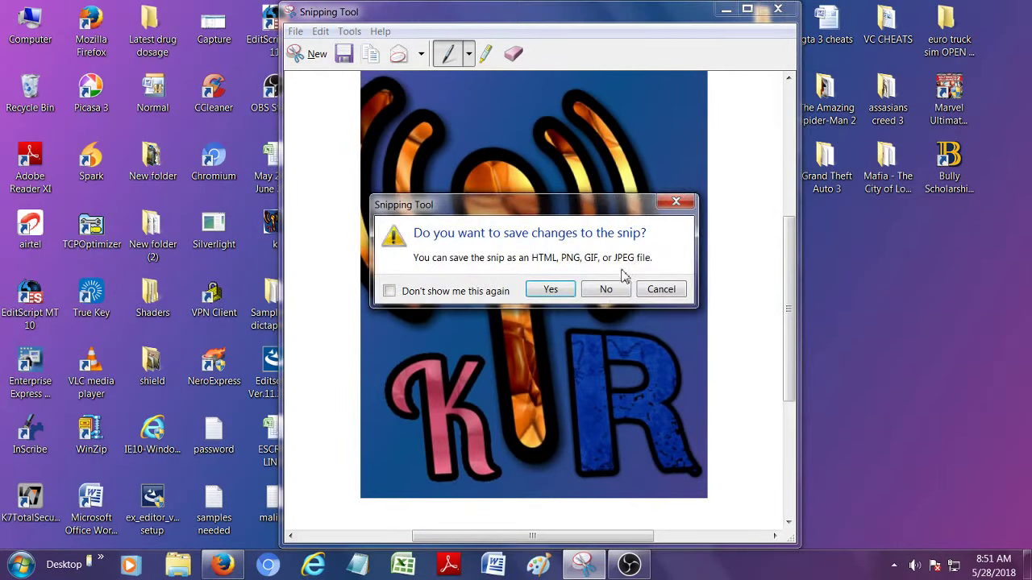
pyautogui.click(608, 292)
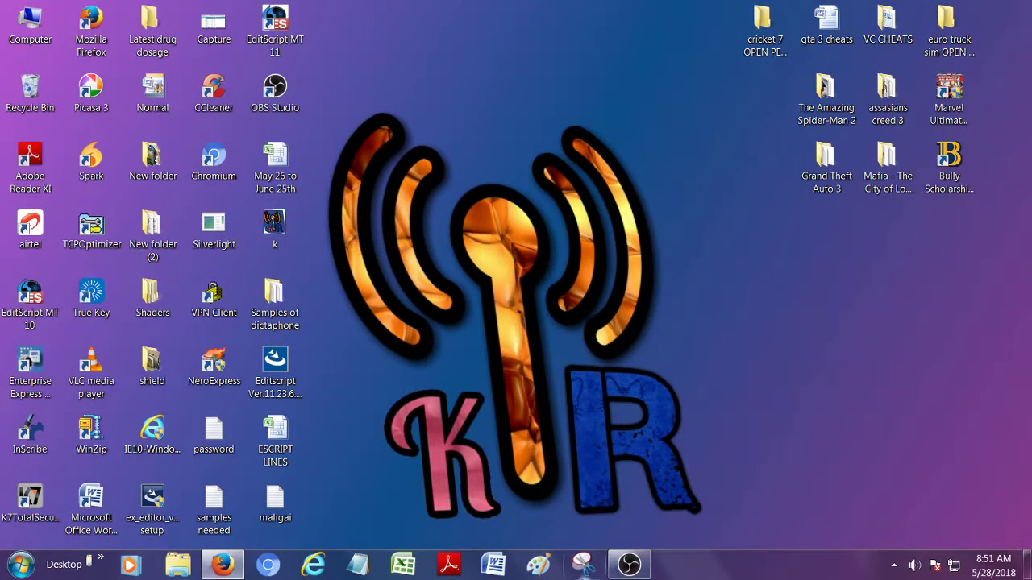
# Step: Capture the whole desktop with a window snip in the Snipping Tool, look it over, and close it without saving
pyautogui.click(574, 566)
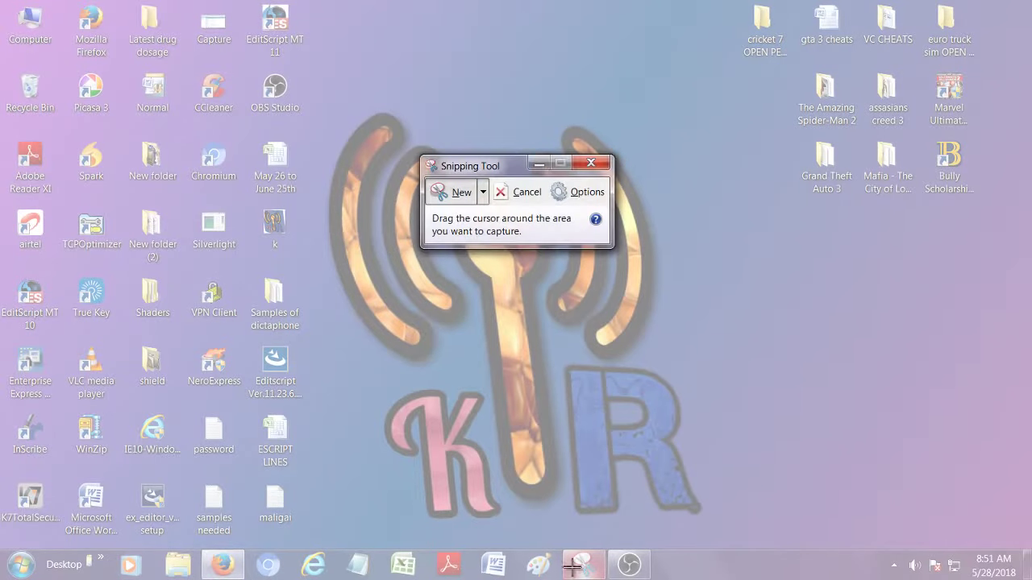
pyautogui.click(485, 191)
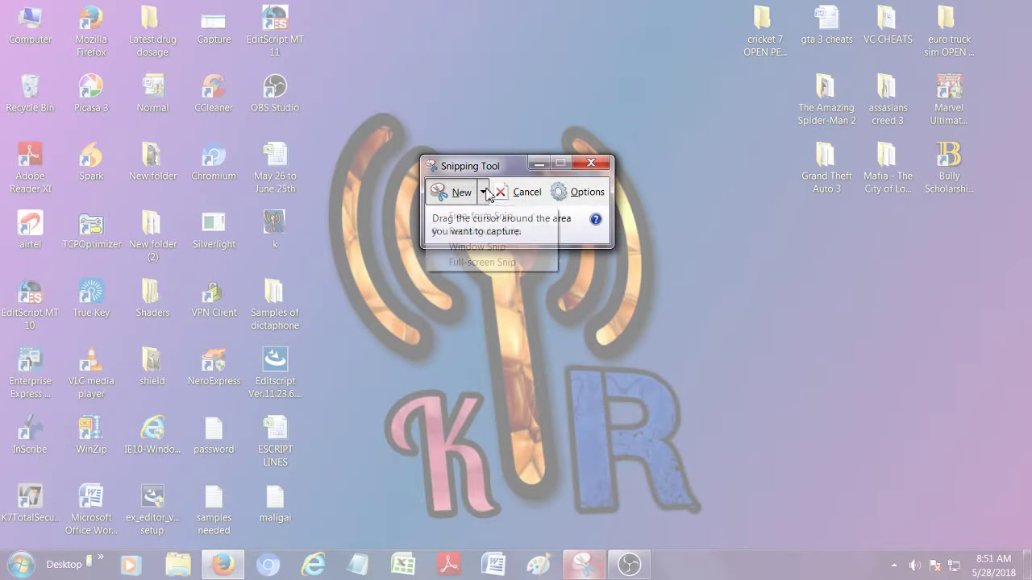
pyautogui.click(481, 248)
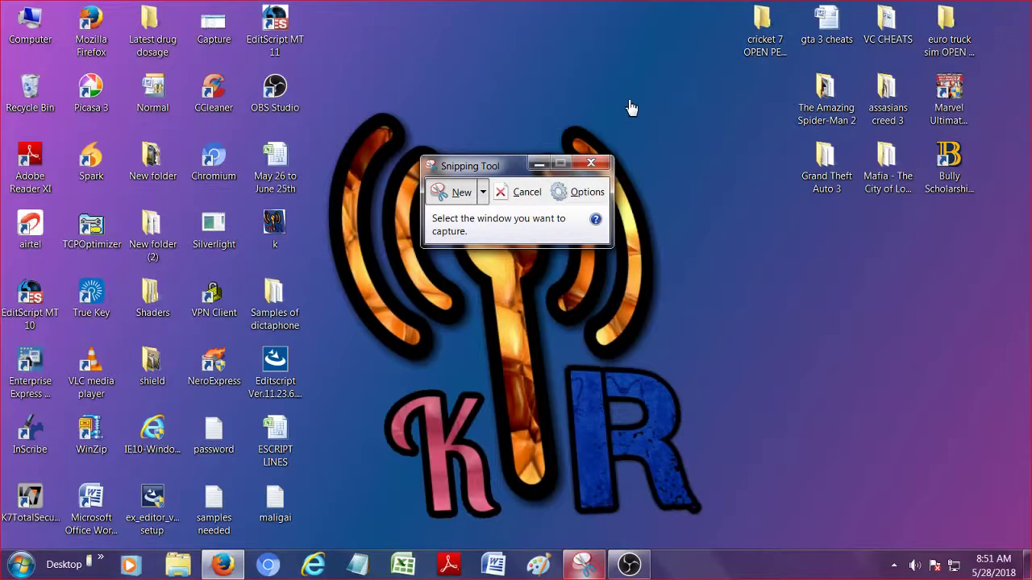
pyautogui.click(629, 102)
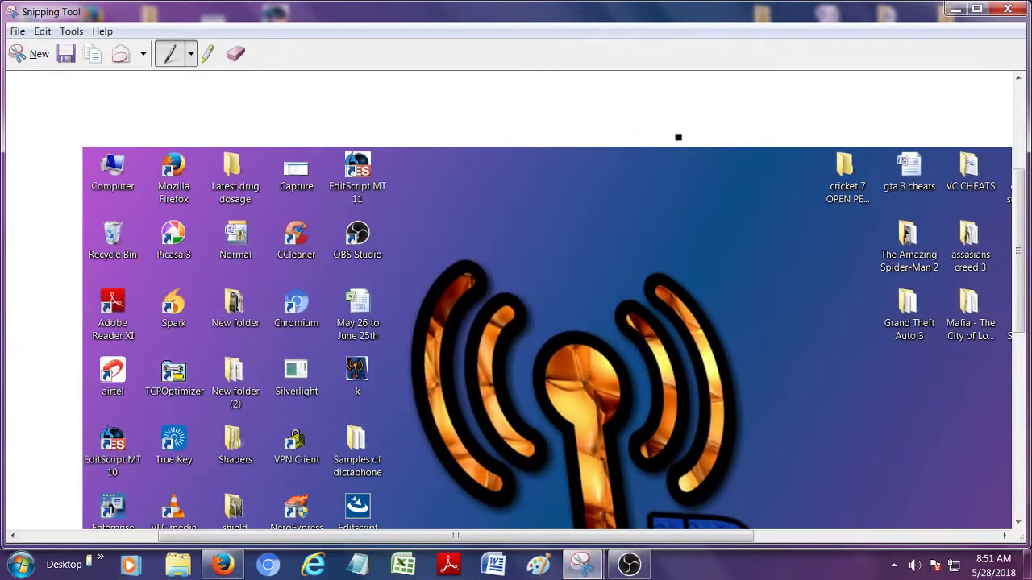
pyautogui.scroll(-5, 750, 195)
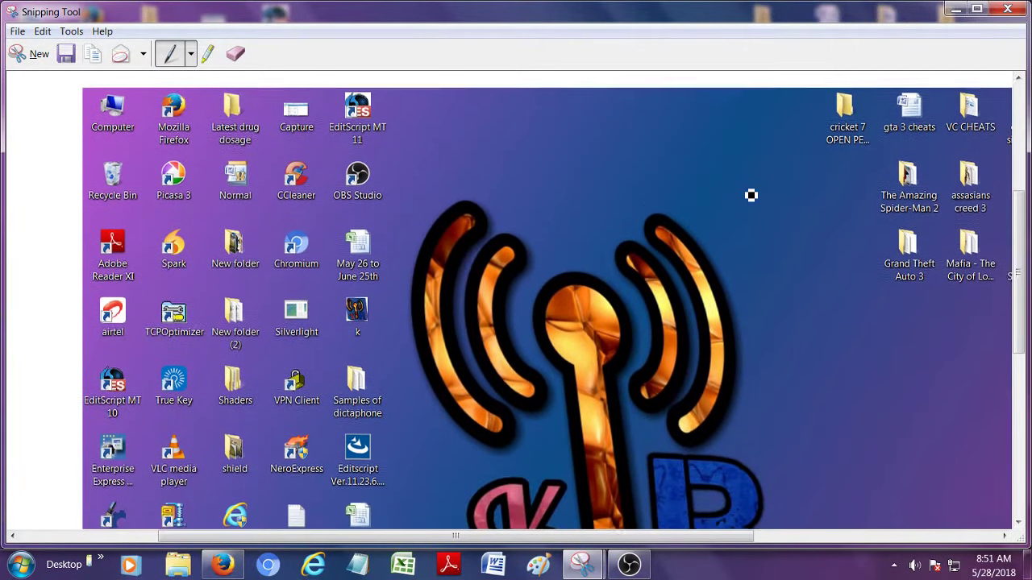
pyautogui.scroll(-3, 751, 195)
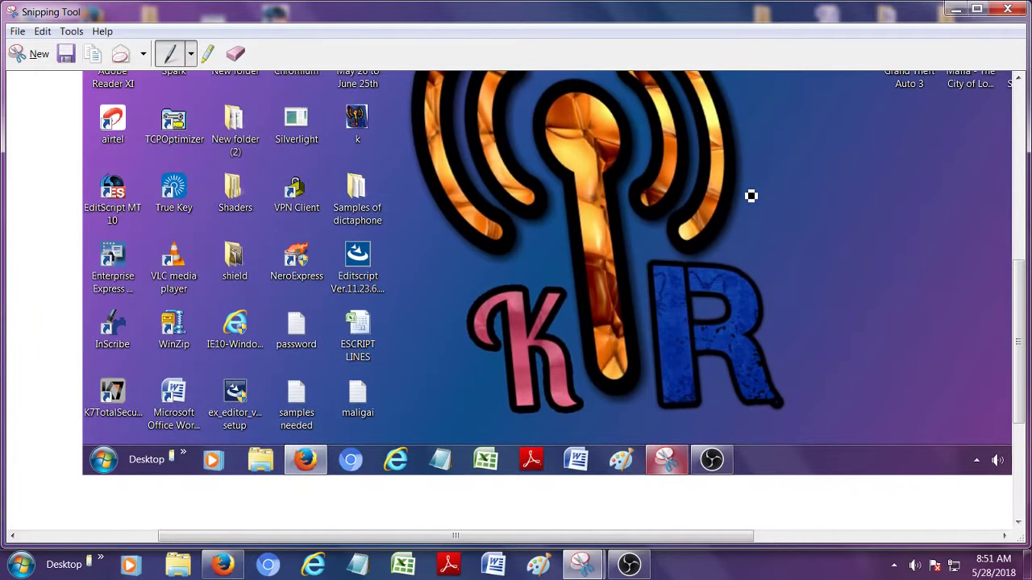
pyautogui.scroll(4, 751, 195)
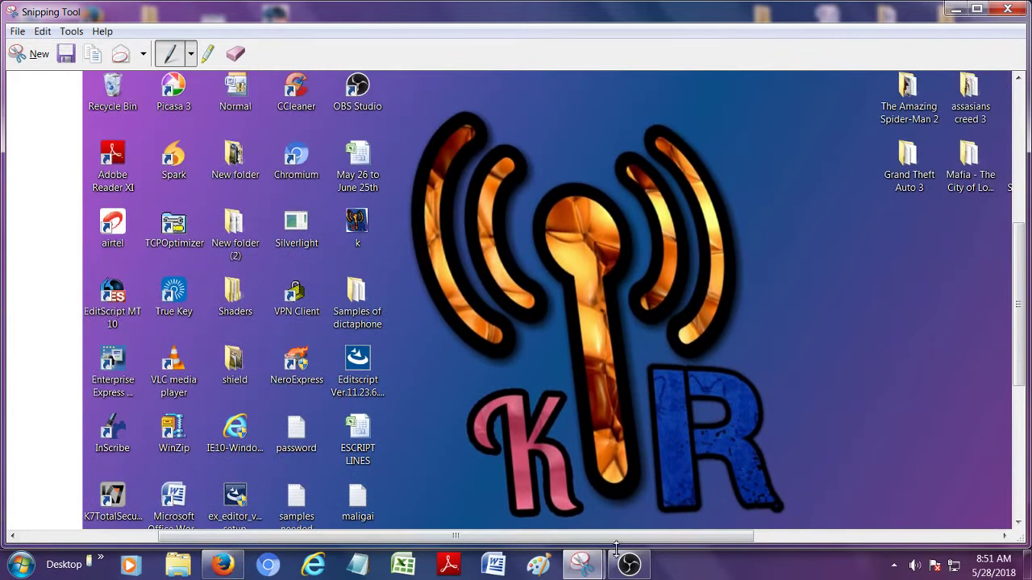
pyautogui.moveTo(607, 540); pyautogui.dragTo(679, 526)
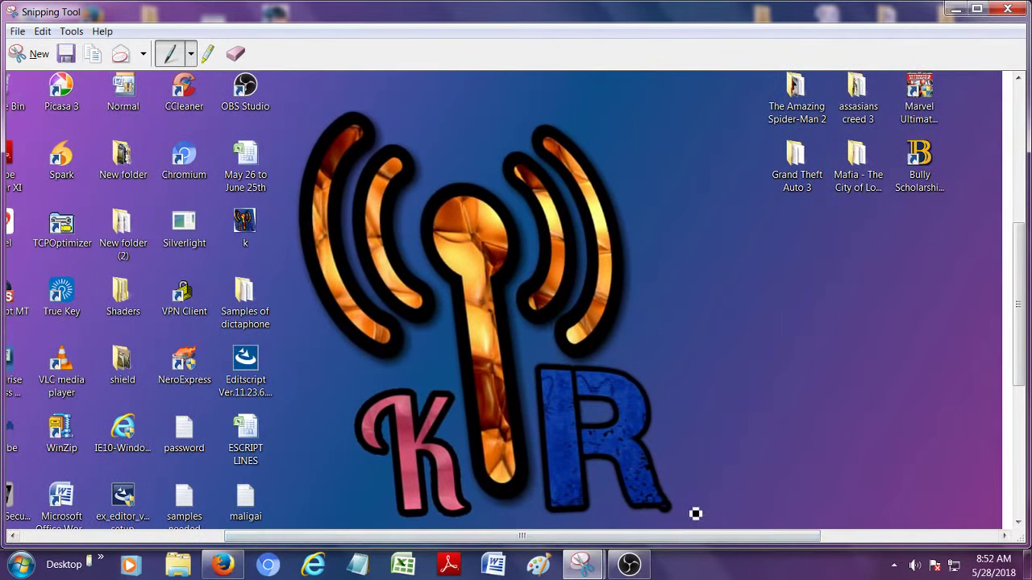
pyautogui.click(1007, 10)
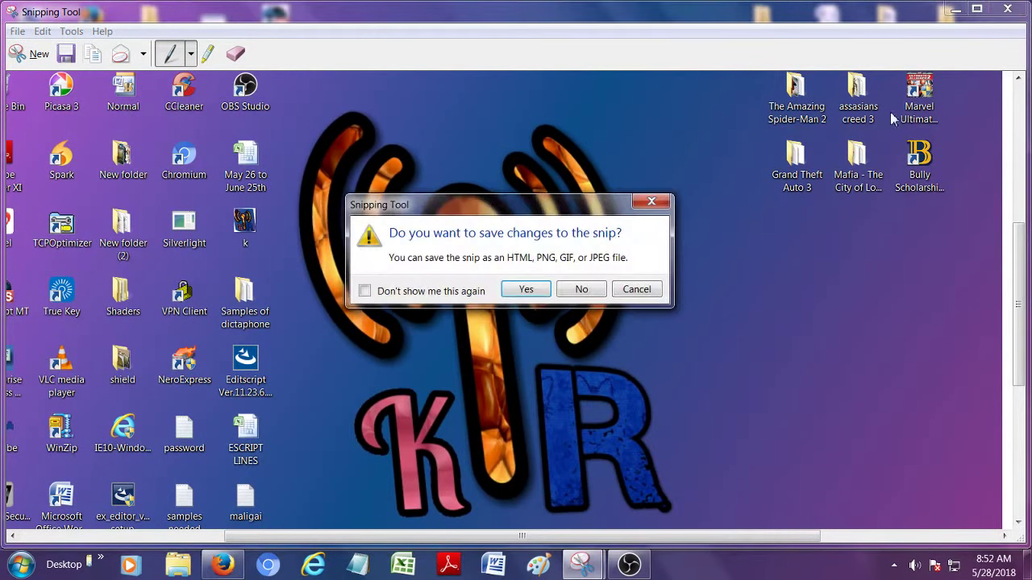
pyautogui.click(581, 292)
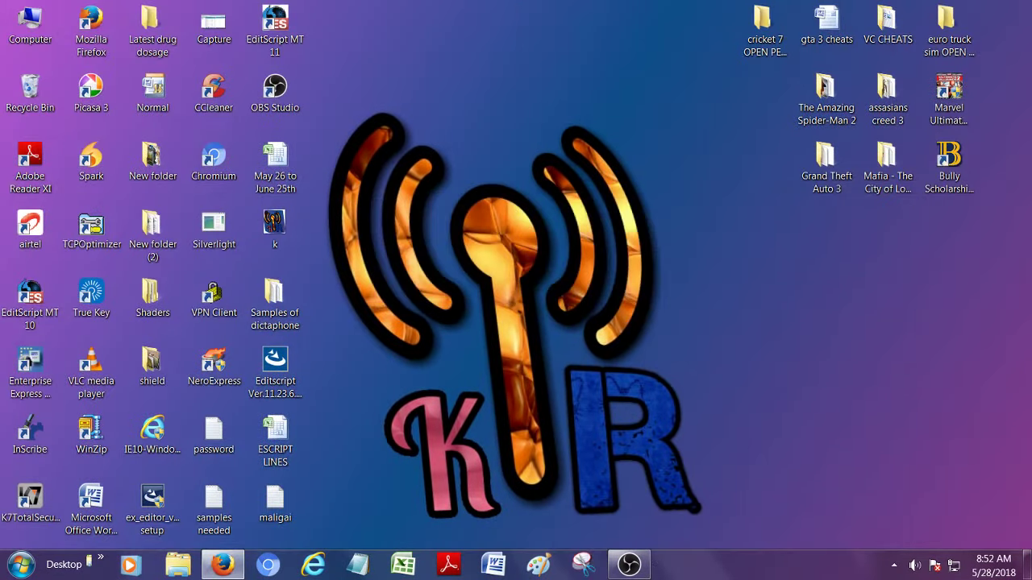
# Step: Reopen the Snipping Tool, capture the desktop with a full-screen snip, and look over the captured image
pyautogui.click(584, 565)
pyautogui.click(483, 193)
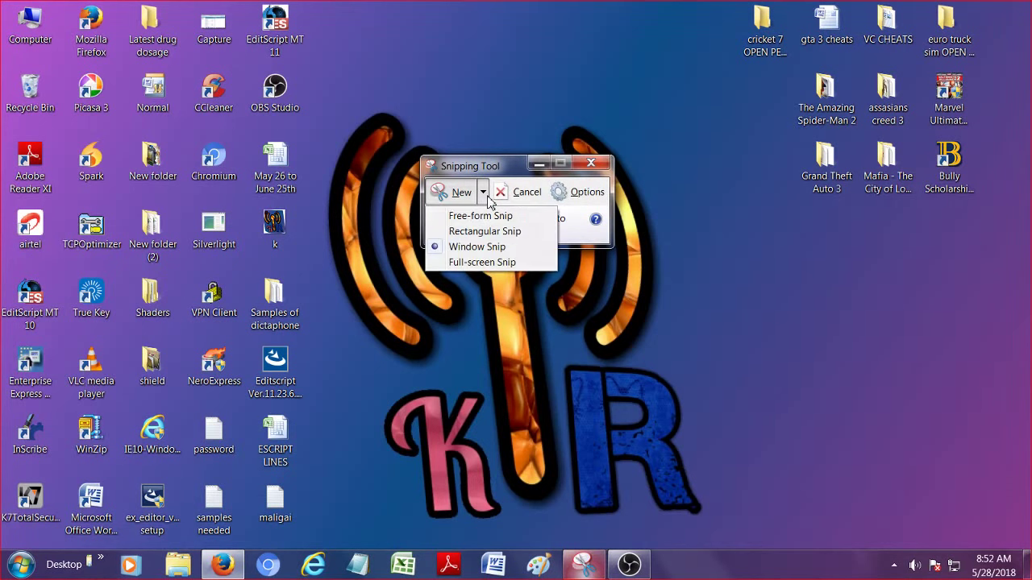
pyautogui.click(484, 263)
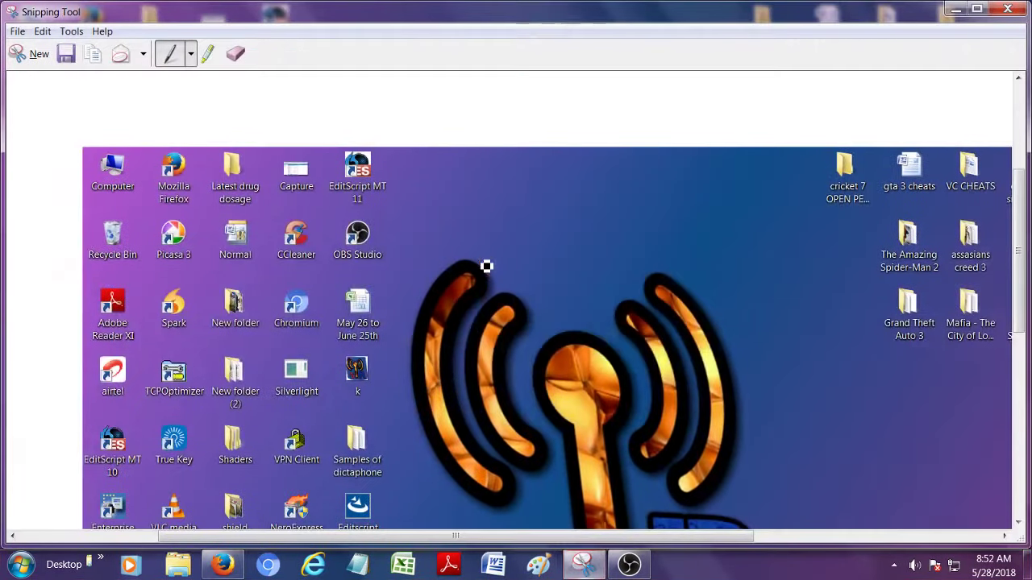
pyautogui.scroll(-4, 584, 214)
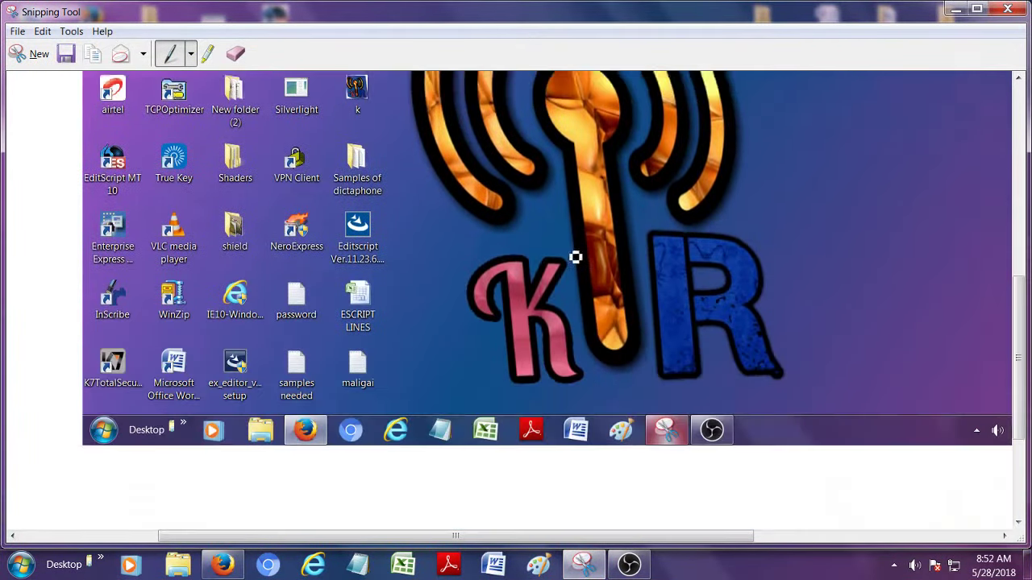
pyautogui.scroll(1, 542, 444)
pyautogui.scroll(3, 564, 484)
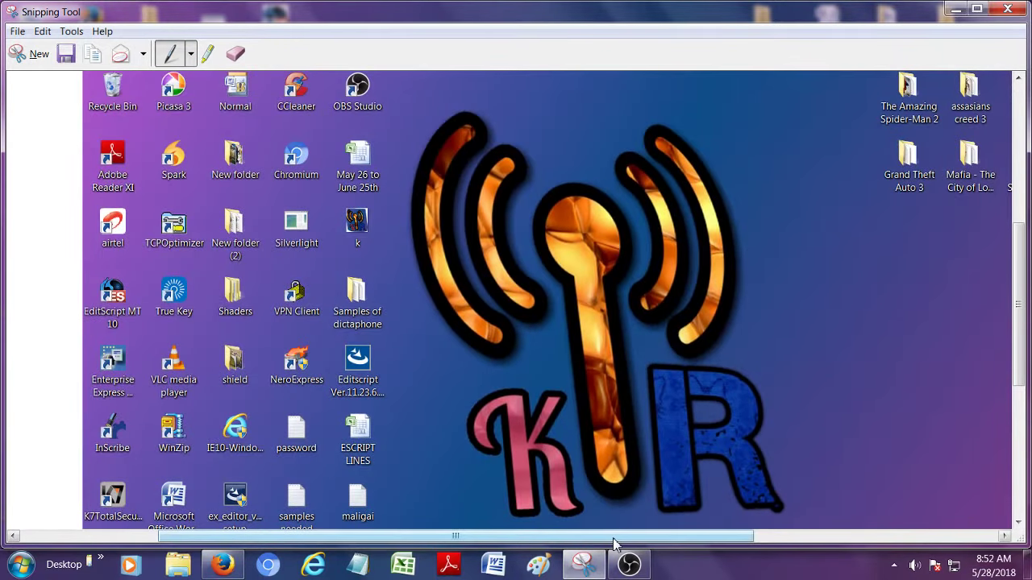
pyautogui.moveTo(617, 537); pyautogui.dragTo(680, 566)
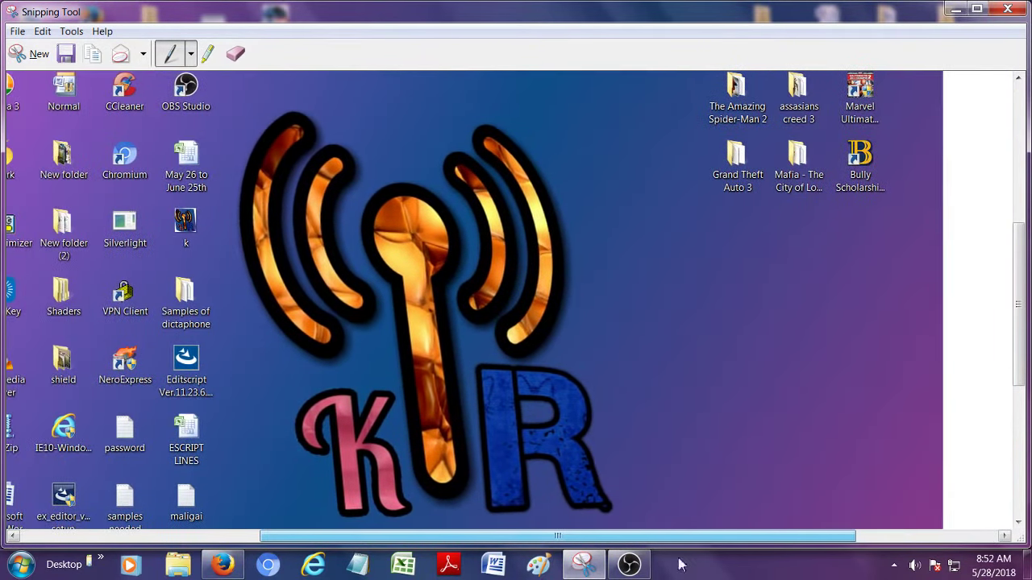
# Step: Highlight the OBS Studio, May 26 to June 25th, k, Grand Theft Auto 3 and Mafia icon labels on the snip
pyautogui.click(208, 53)
pyautogui.moveTo(185, 113)
pyautogui.mouseDown()
pyautogui.moveTo(166, 111)
pyautogui.moveTo(211, 112)
pyautogui.mouseUp()
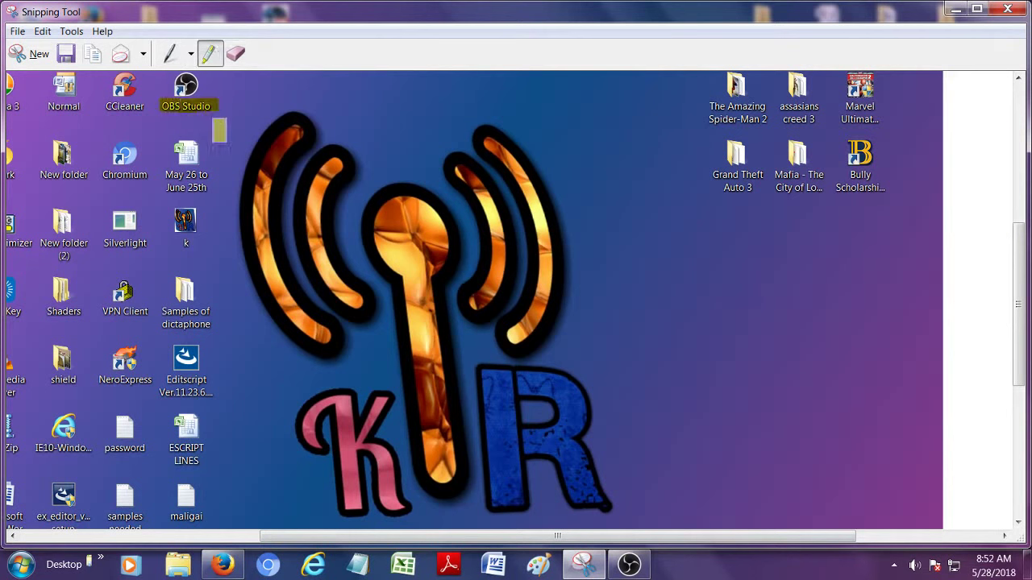
pyautogui.moveTo(178, 187)
pyautogui.mouseDown()
pyautogui.moveTo(214, 179)
pyautogui.moveTo(173, 196)
pyautogui.moveTo(217, 196)
pyautogui.mouseUp()
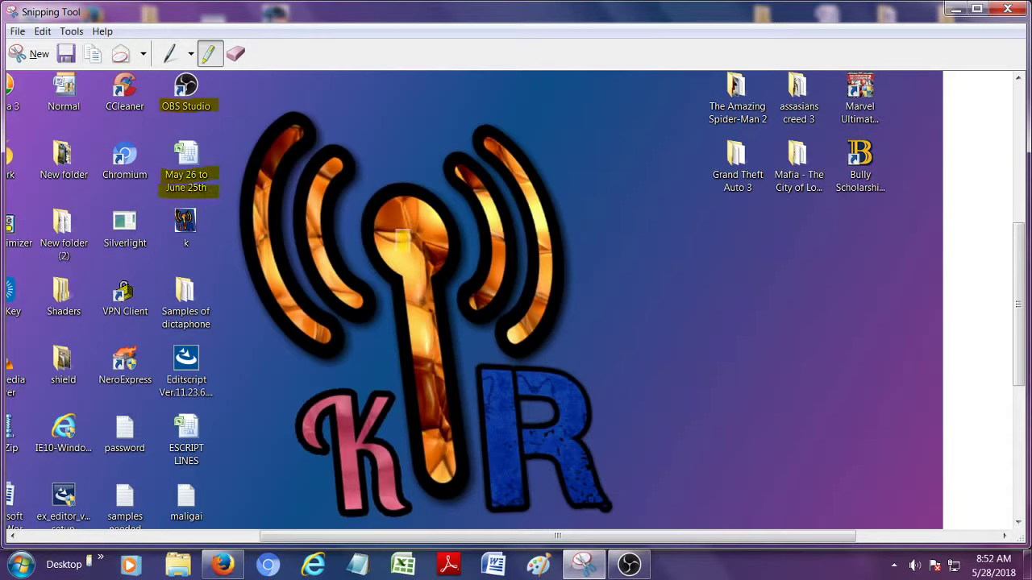
pyautogui.moveTo(169, 248); pyautogui.dragTo(215, 247)
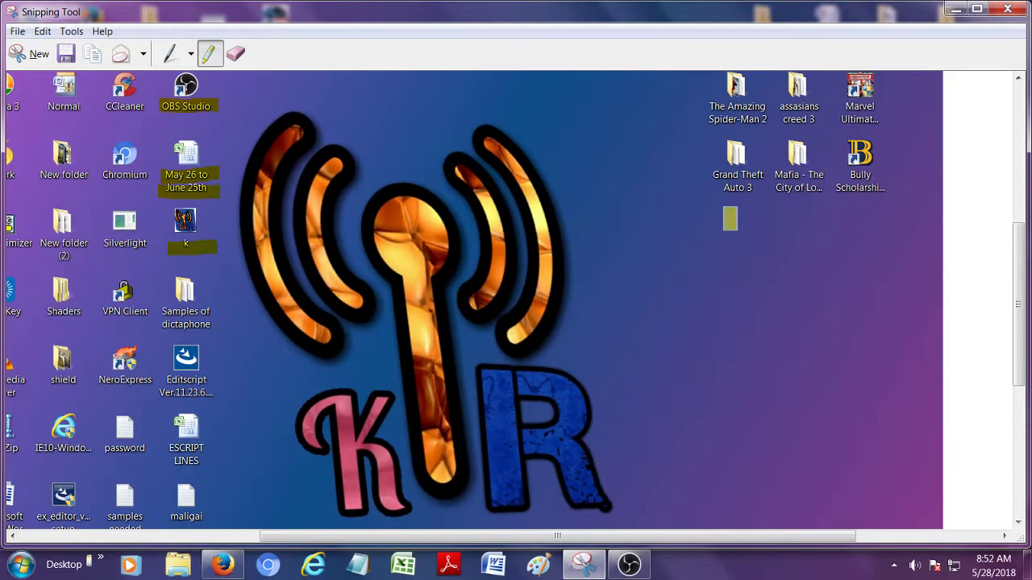
pyautogui.moveTo(710, 179)
pyautogui.mouseDown()
pyautogui.moveTo(770, 176)
pyautogui.moveTo(753, 195)
pyautogui.moveTo(786, 177)
pyautogui.moveTo(831, 176)
pyautogui.mouseUp()
pyautogui.moveTo(772, 191); pyautogui.dragTo(829, 188)
# Step: Erase all the highlighter marks from the icon labels on the snip
pyautogui.click(238, 55)
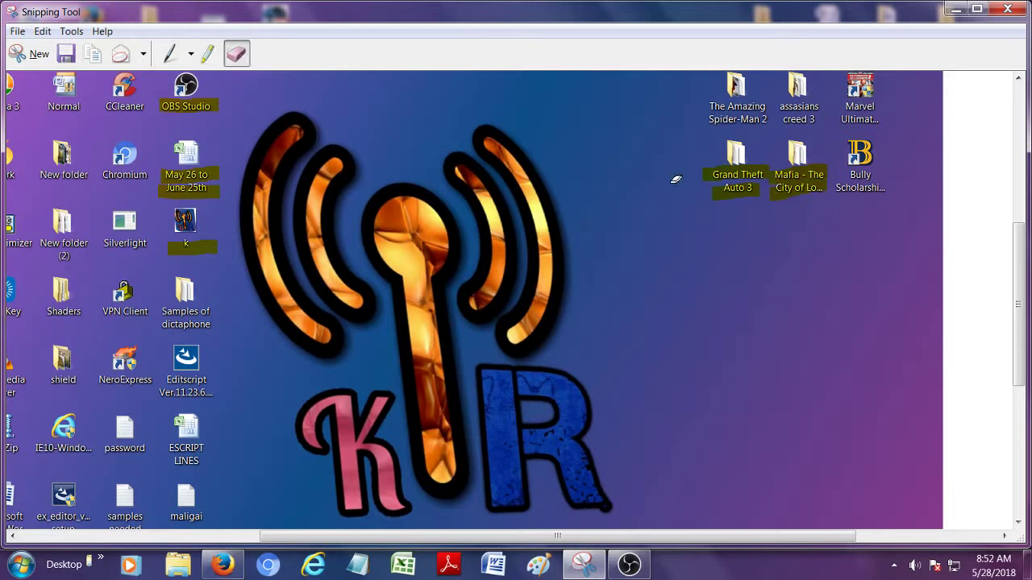
pyautogui.moveTo(730, 174)
pyautogui.mouseDown()
pyautogui.moveTo(732, 183)
pyautogui.moveTo(786, 187)
pyautogui.moveTo(796, 175)
pyautogui.mouseUp()
pyautogui.click(218, 110)
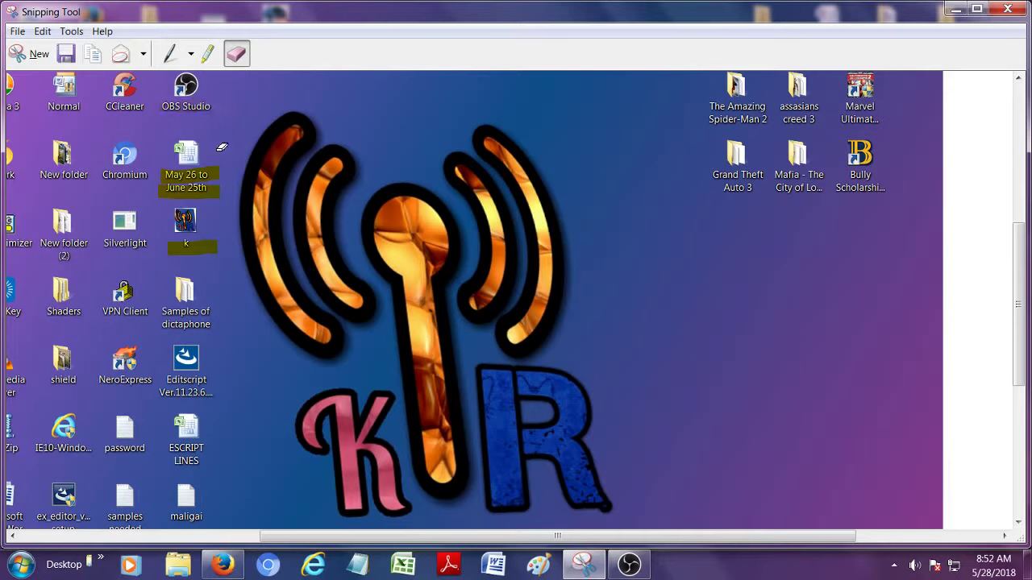
pyautogui.click(208, 173)
pyautogui.click(212, 189)
pyautogui.click(212, 243)
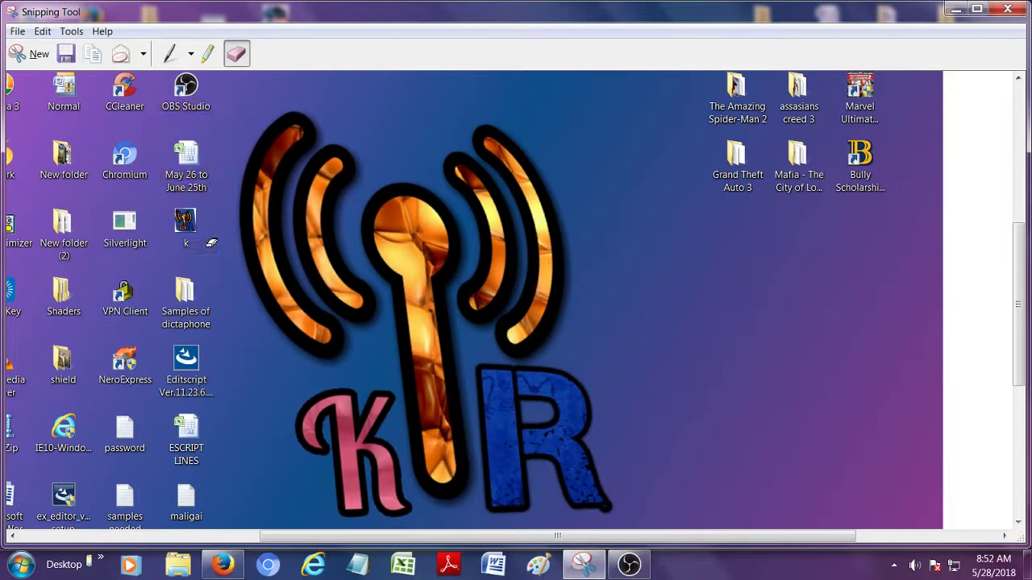
# Step: Choose the red pen for drawing on the snip
pyautogui.click(171, 55)
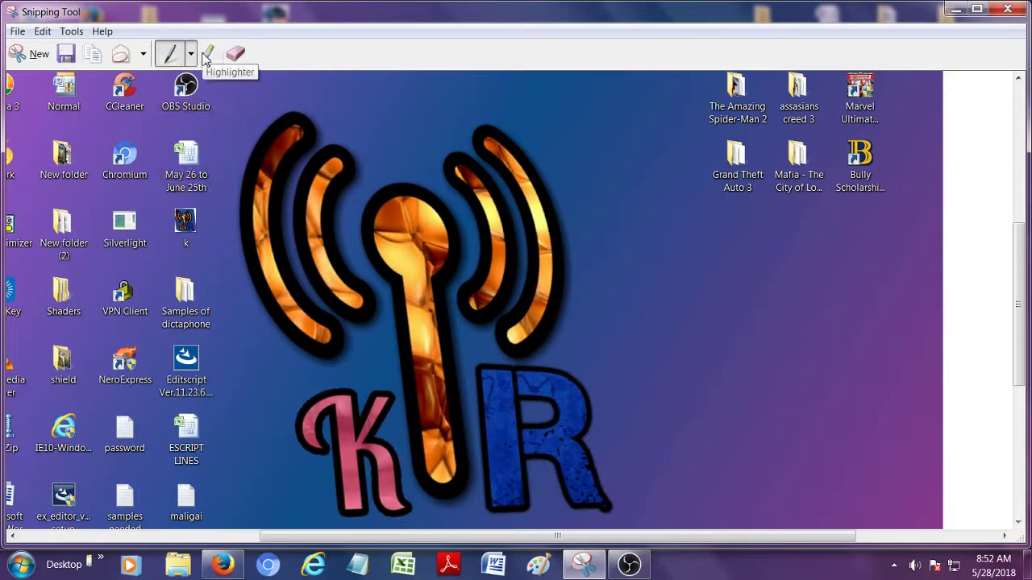
pyautogui.click(192, 55)
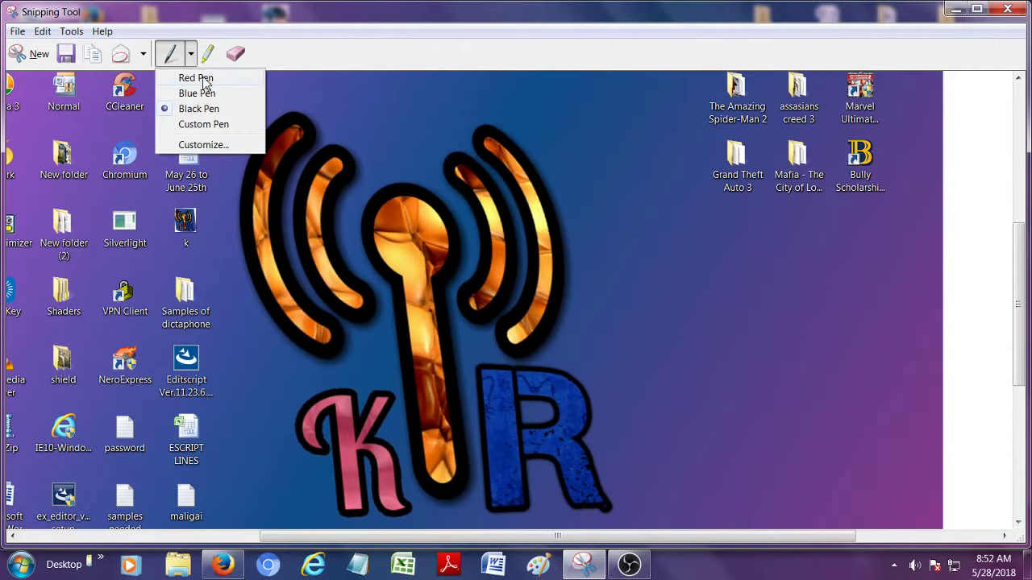
pyautogui.click(205, 80)
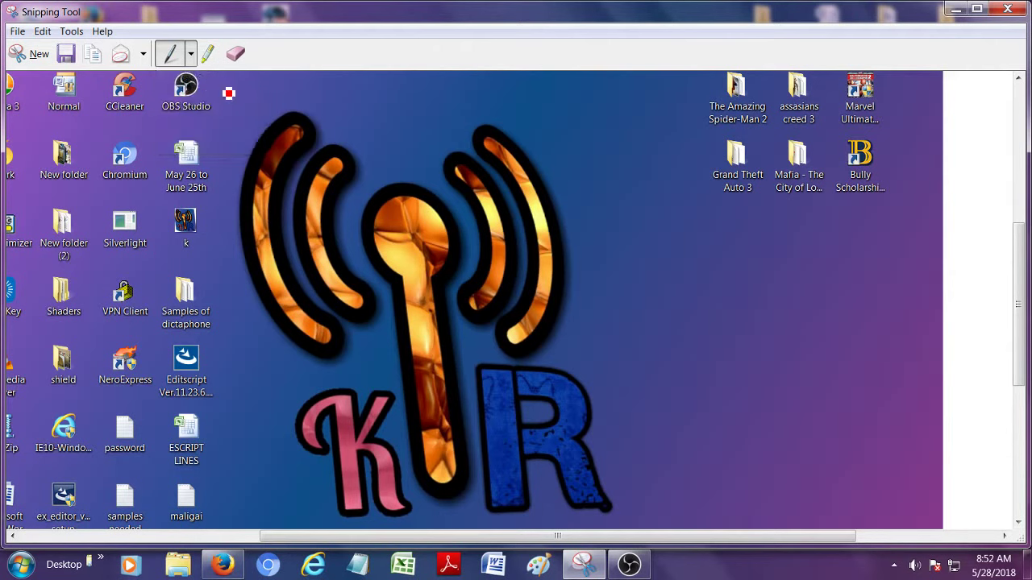
# Step: Customize the pen with the Fuschia color for drawing on the snip
pyautogui.click(190, 56)
pyautogui.click(199, 145)
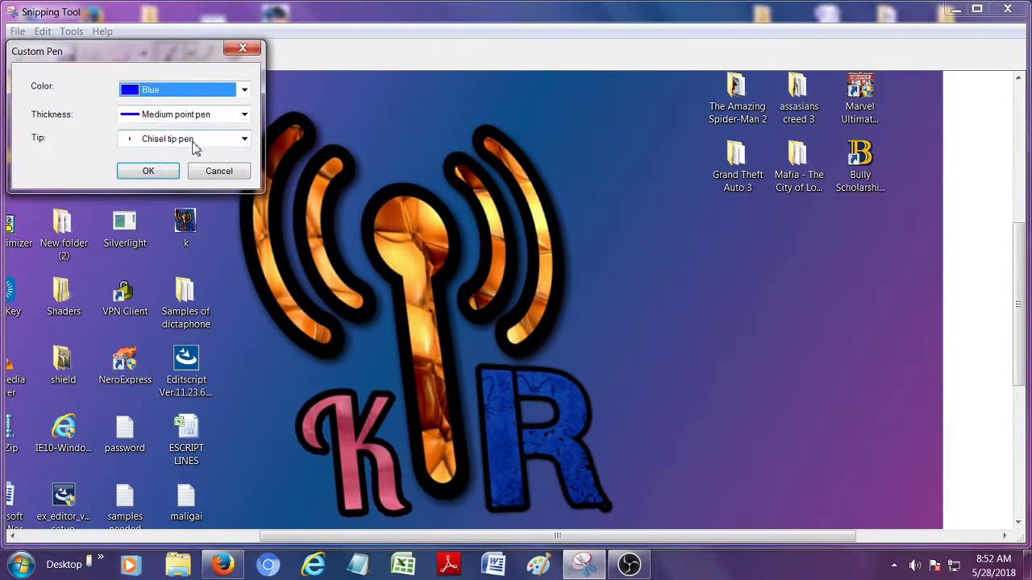
pyautogui.click(243, 90)
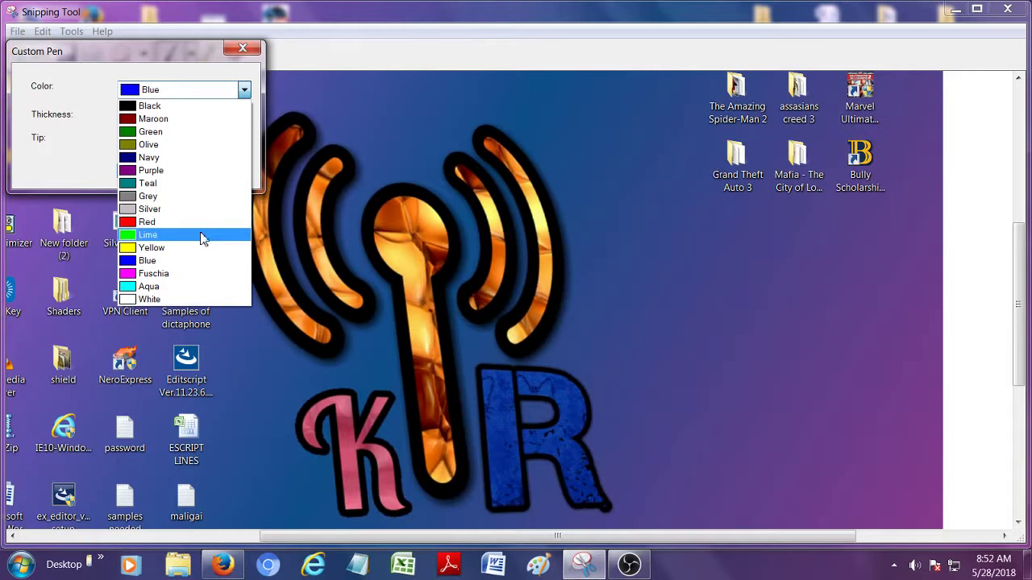
pyautogui.click(200, 274)
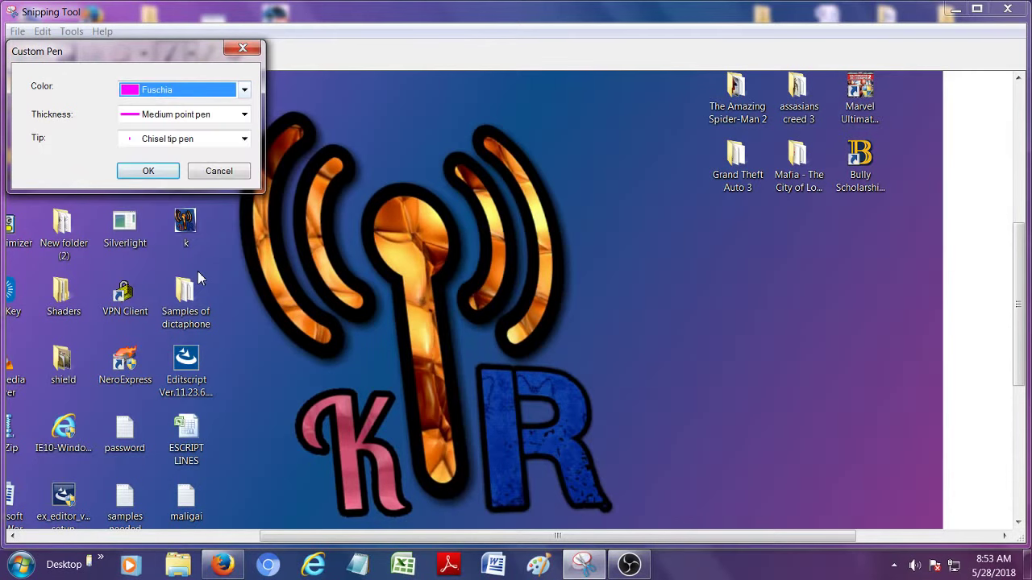
pyautogui.click(171, 175)
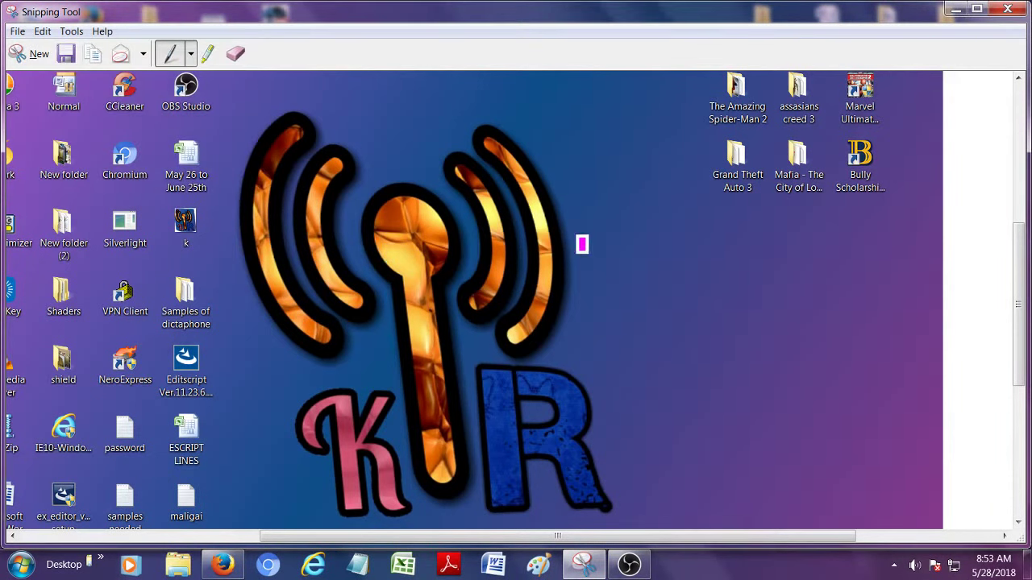
# Step: Handwrite "Thanks For Watching" over three lines with the custom pen in the empty wallpaper area beside the logo
pyautogui.moveTo(600, 255)
pyautogui.mouseDown()
pyautogui.moveTo(617, 244)
pyautogui.moveTo(637, 254)
pyautogui.moveTo(638, 230)
pyautogui.moveTo(621, 267)
pyautogui.moveTo(624, 313)
pyautogui.mouseUp()
pyautogui.moveTo(634, 271)
pyautogui.mouseDown()
pyautogui.moveTo(636, 311)
pyautogui.moveTo(656, 299)
pyautogui.moveTo(670, 315)
pyautogui.moveTo(673, 293)
pyautogui.moveTo(686, 314)
pyautogui.moveTo(700, 297)
pyautogui.moveTo(718, 309)
pyautogui.mouseUp()
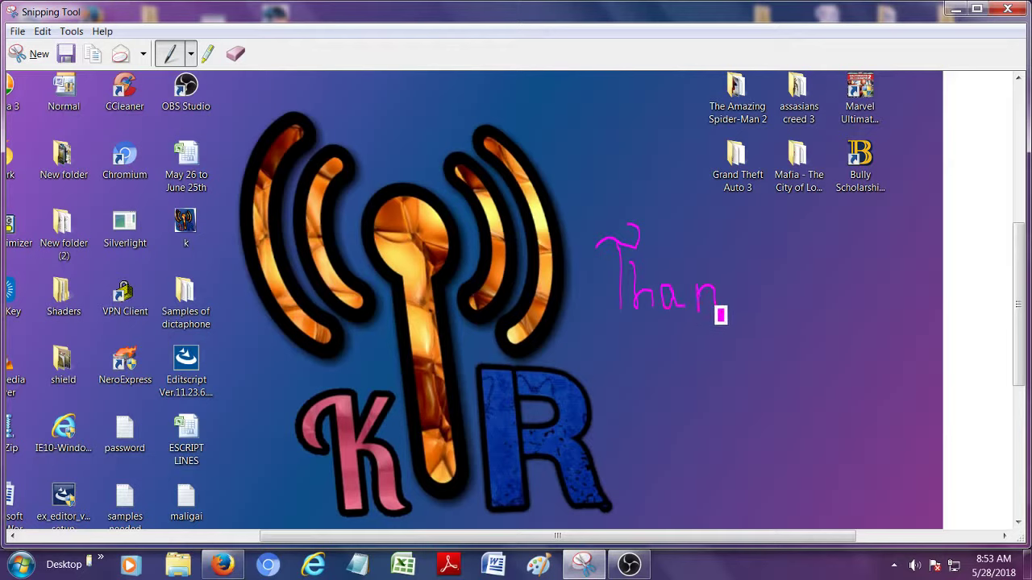
pyautogui.moveTo(724, 230)
pyautogui.mouseDown()
pyautogui.moveTo(734, 311)
pyautogui.moveTo(745, 271)
pyautogui.moveTo(762, 313)
pyautogui.mouseUp()
pyautogui.moveTo(788, 265)
pyautogui.mouseDown()
pyautogui.moveTo(804, 292)
pyautogui.moveTo(778, 313)
pyautogui.mouseUp()
pyautogui.moveTo(695, 324)
pyautogui.mouseDown()
pyautogui.moveTo(705, 325)
pyautogui.moveTo(693, 369)
pyautogui.moveTo(721, 352)
pyautogui.moveTo(742, 375)
pyautogui.moveTo(737, 357)
pyautogui.moveTo(753, 350)
pyautogui.mouseUp()
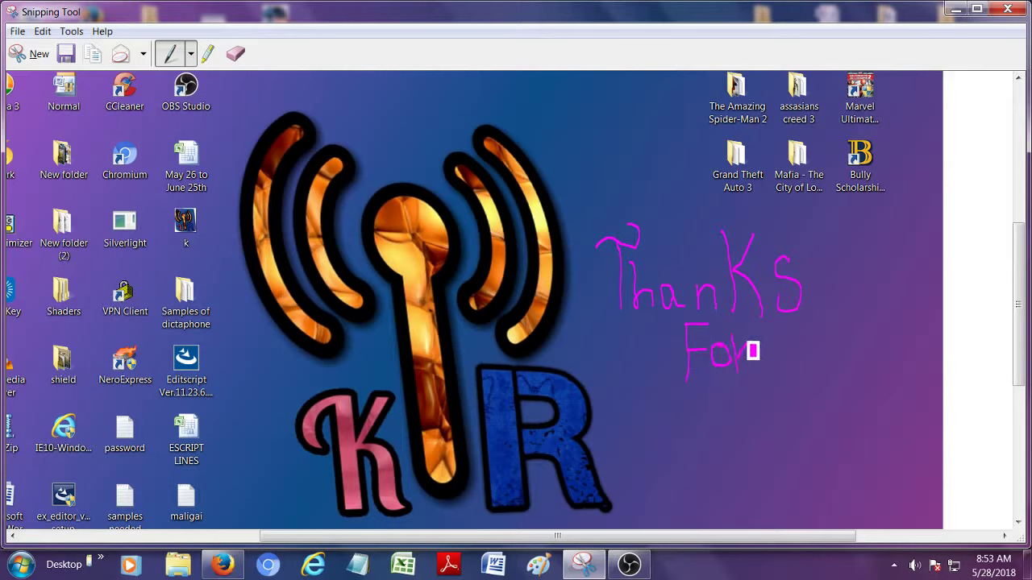
pyautogui.moveTo(635, 392)
pyautogui.mouseDown()
pyautogui.moveTo(643, 457)
pyautogui.moveTo(657, 434)
pyautogui.moveTo(674, 459)
pyautogui.moveTo(673, 392)
pyautogui.mouseUp()
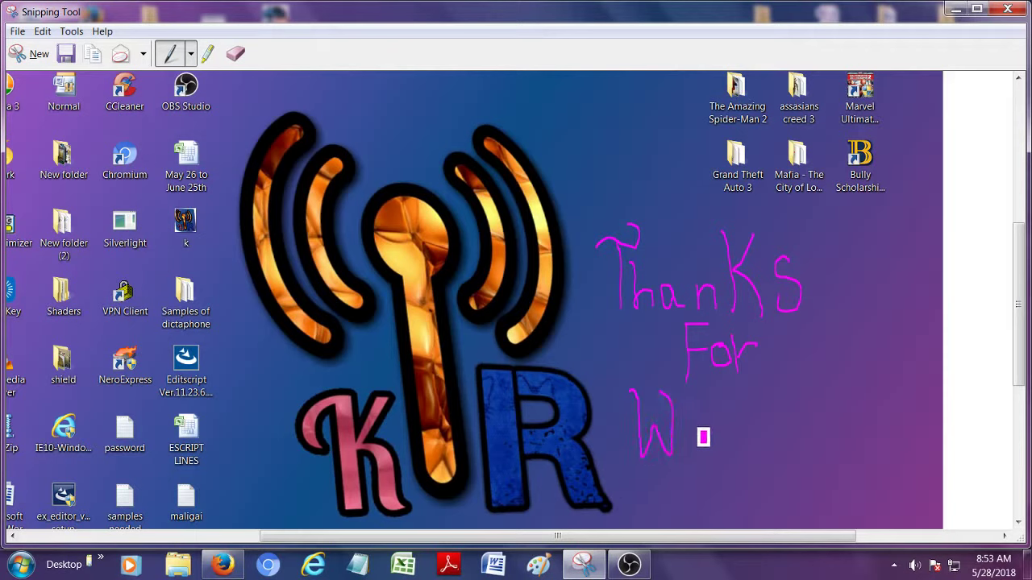
pyautogui.moveTo(703, 437)
pyautogui.mouseDown()
pyautogui.moveTo(685, 467)
pyautogui.moveTo(694, 419)
pyautogui.moveTo(712, 465)
pyautogui.moveTo(720, 460)
pyautogui.mouseUp()
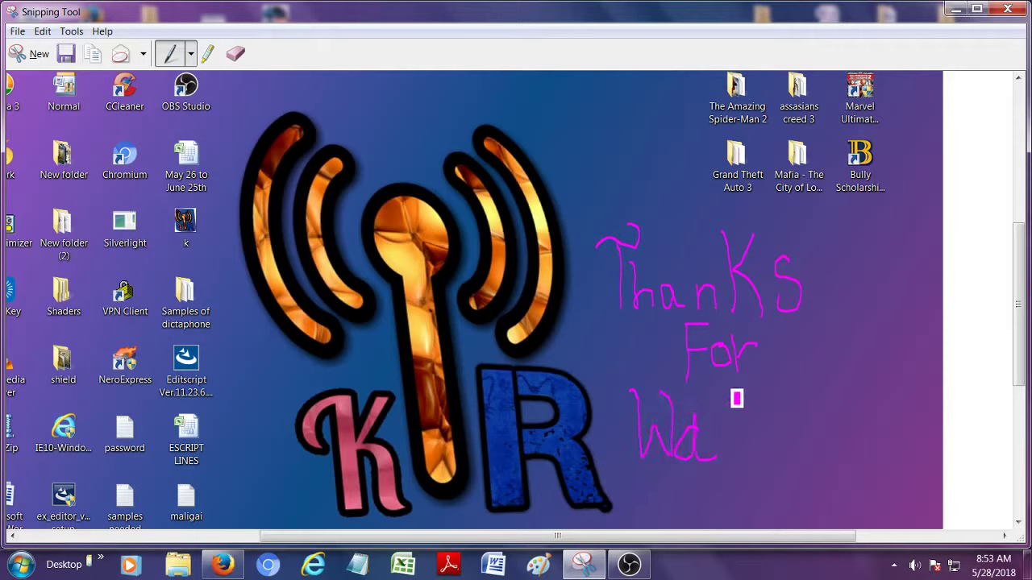
pyautogui.moveTo(736, 398)
pyautogui.mouseDown()
pyautogui.moveTo(732, 471)
pyautogui.moveTo(776, 392)
pyautogui.mouseUp()
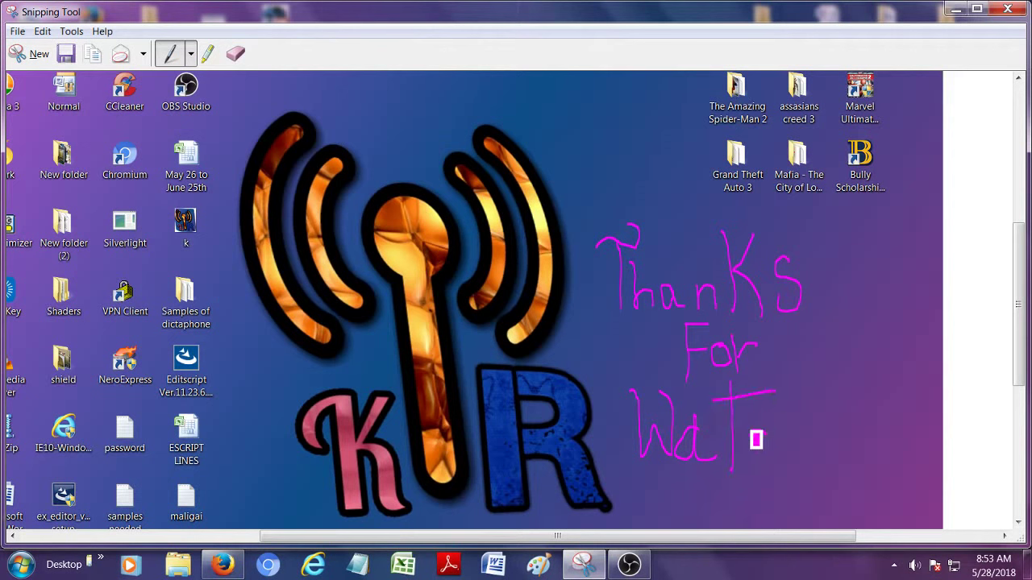
pyautogui.moveTo(766, 430); pyautogui.dragTo(772, 459)
pyautogui.moveTo(786, 466)
pyautogui.mouseDown()
pyautogui.moveTo(812, 451)
pyautogui.moveTo(818, 419)
pyautogui.mouseUp()
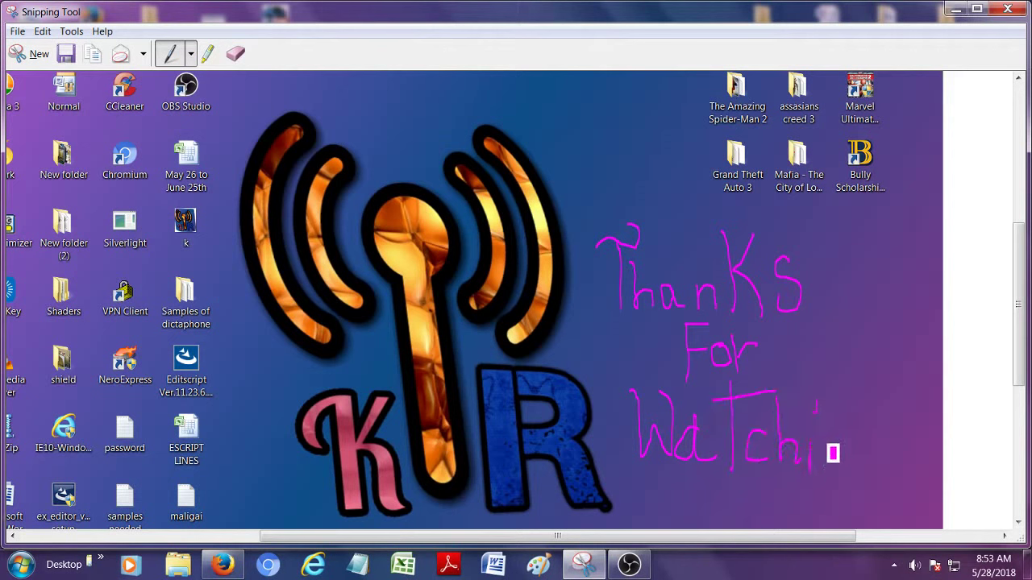
pyautogui.moveTo(829, 474)
pyautogui.mouseDown()
pyautogui.moveTo(866, 476)
pyautogui.moveTo(878, 452)
pyautogui.moveTo(871, 497)
pyautogui.moveTo(848, 505)
pyautogui.moveTo(841, 486)
pyautogui.moveTo(878, 483)
pyautogui.mouseUp()
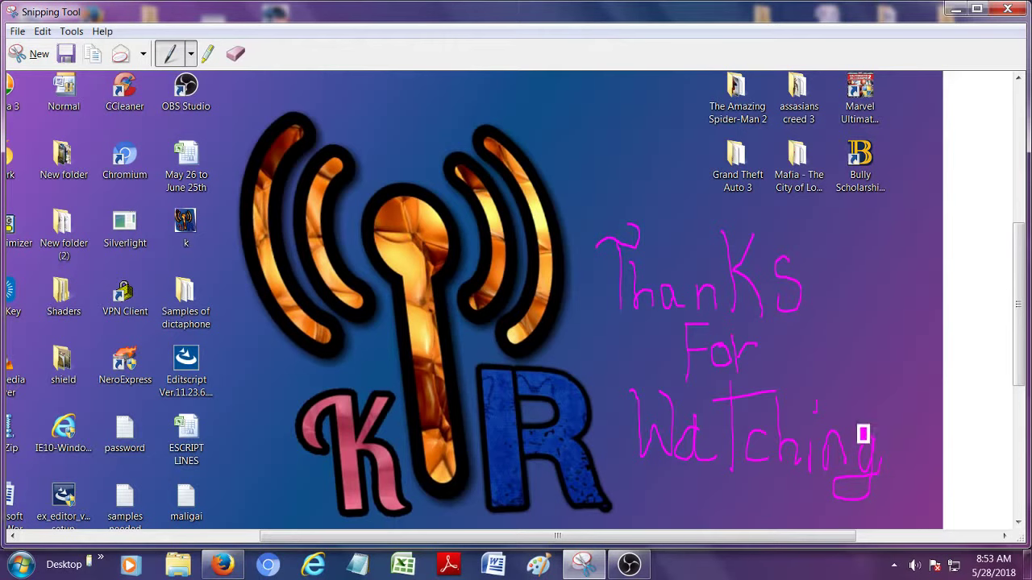
# Step: Close the Snipping Tool without saving the annotated snip and switch to the OBS recording window
pyautogui.click(1007, 11)
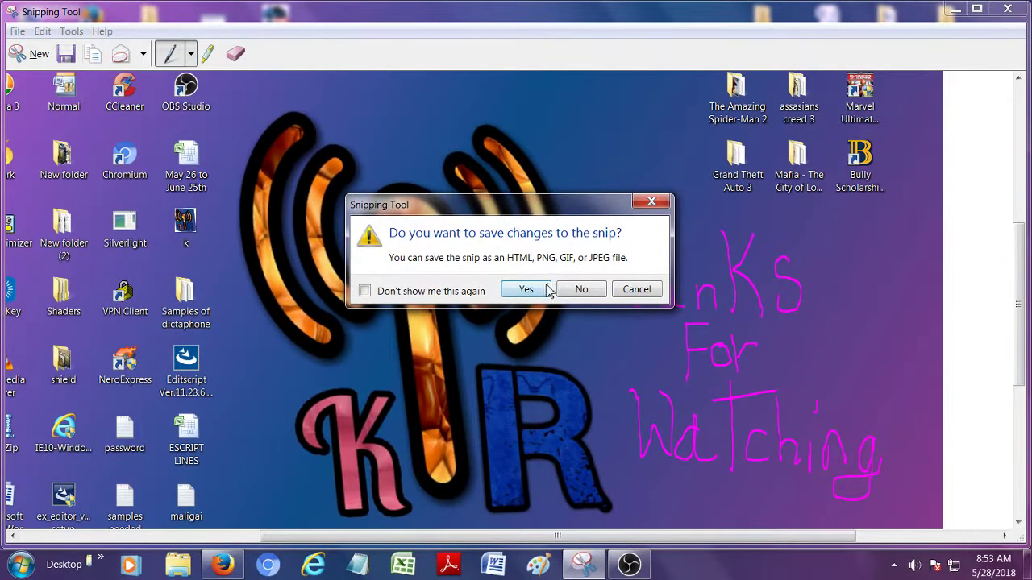
pyautogui.click(597, 295)
pyautogui.click(629, 564)
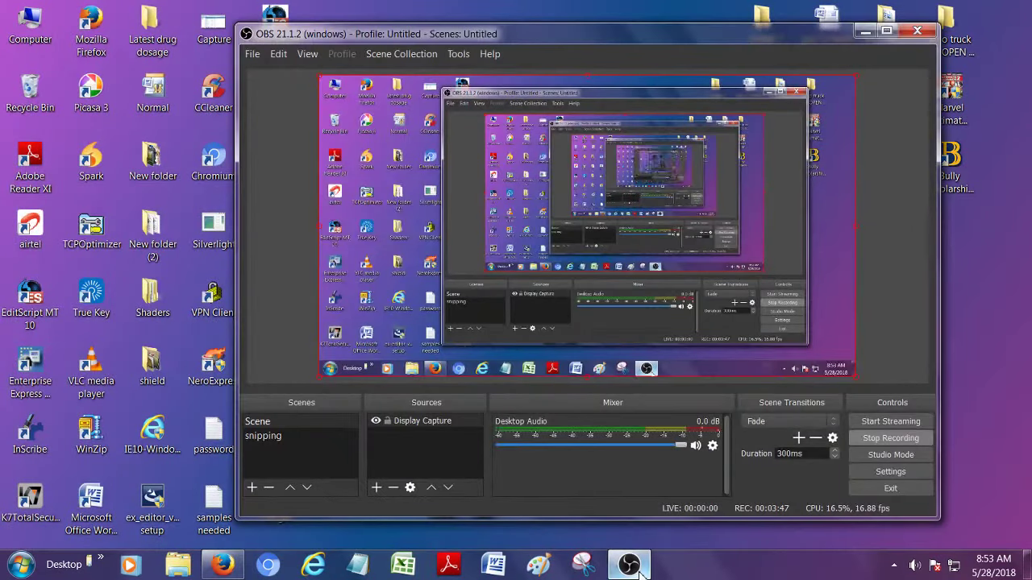